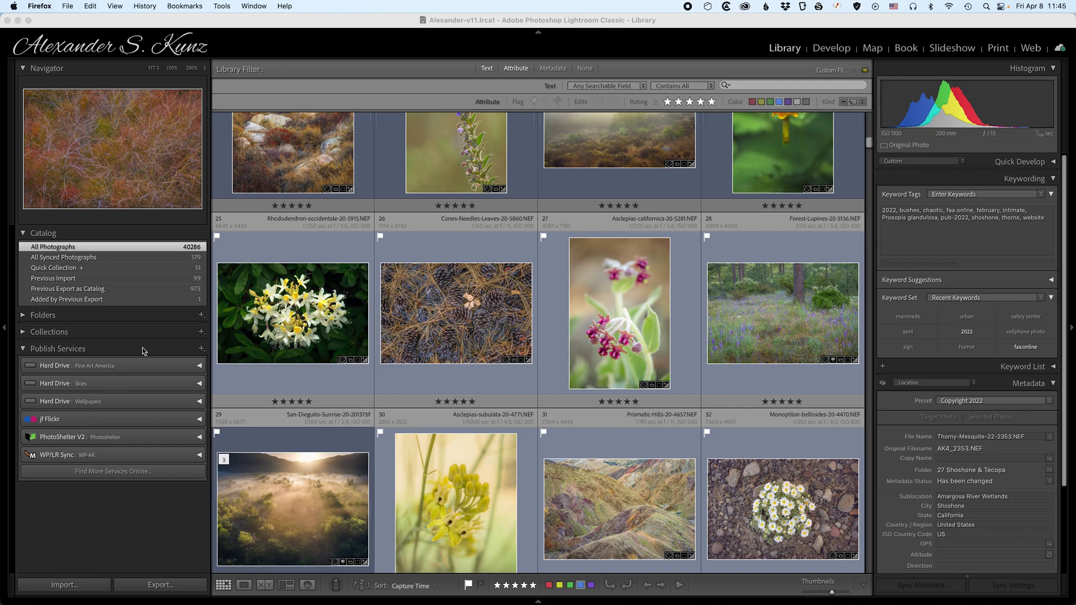
In the Publishing Manager, add a Hard Drive publish connection named 'Photo Archive'.
click(201, 350)
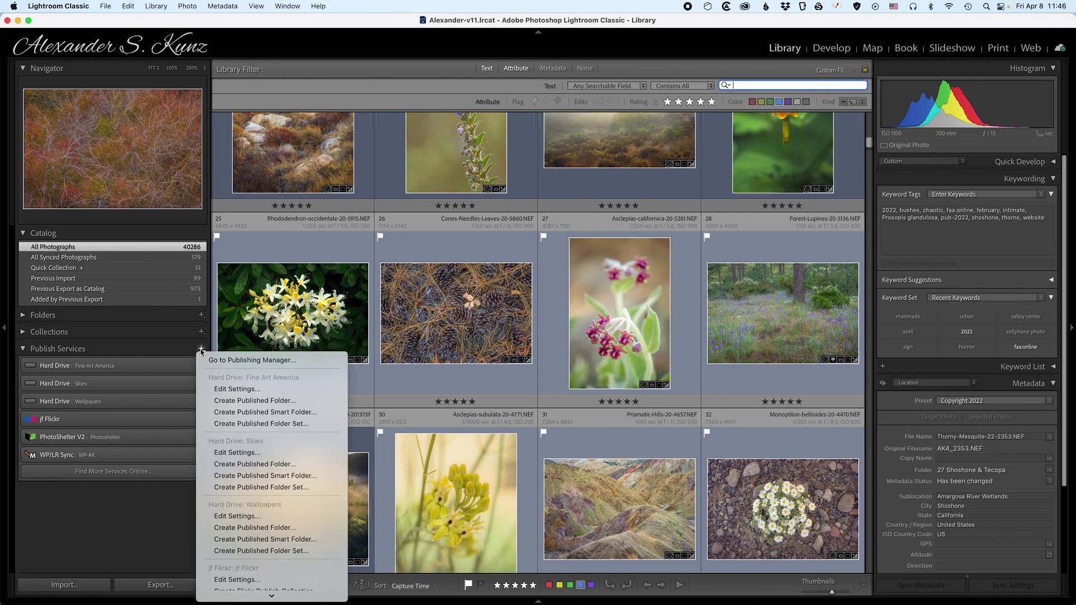
click(266, 361)
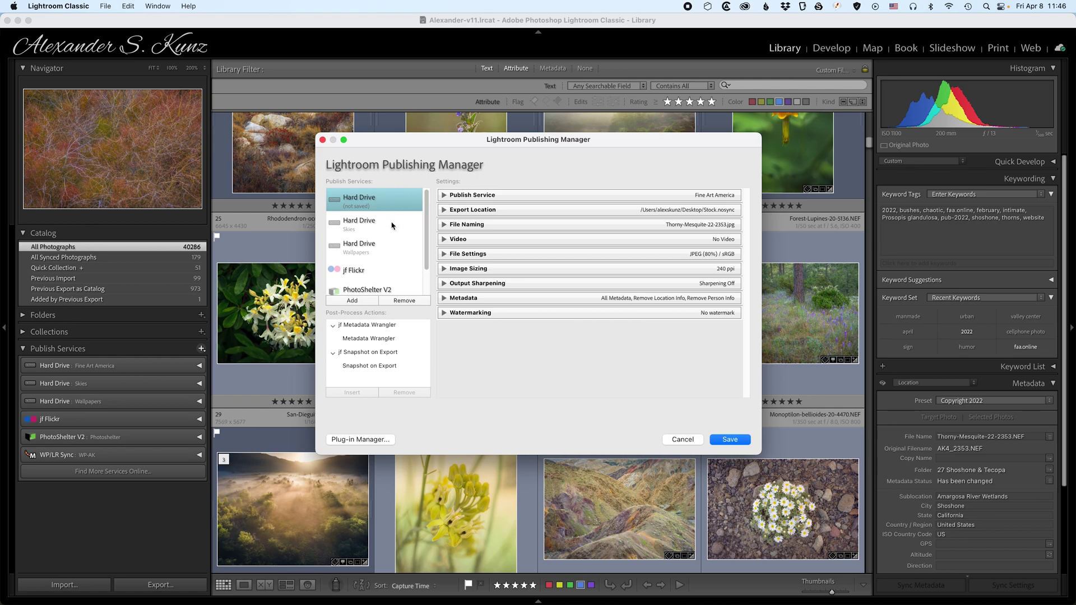
click(362, 303)
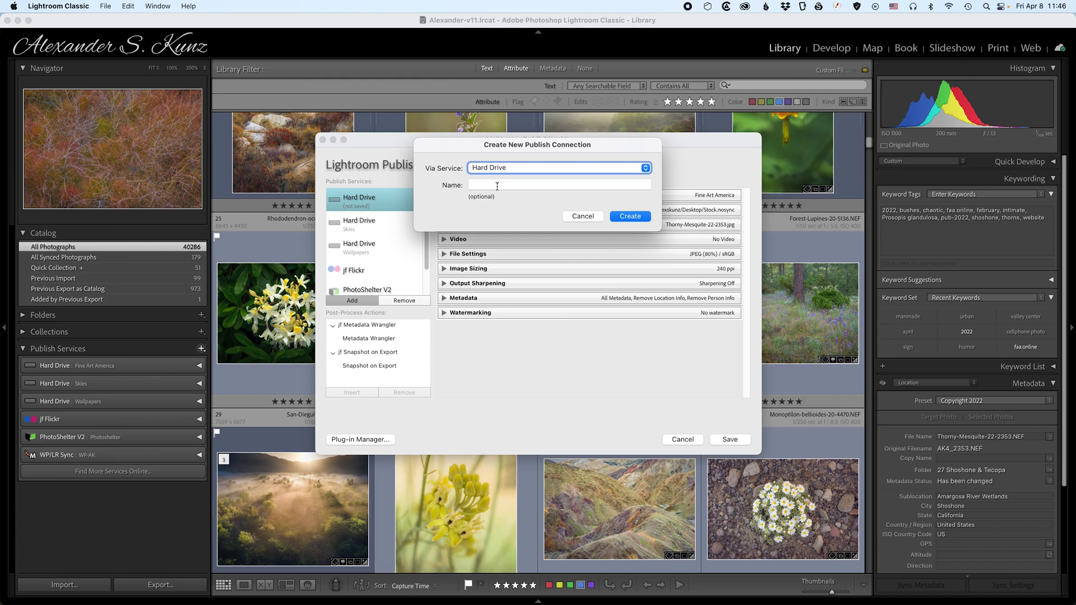
click(528, 169)
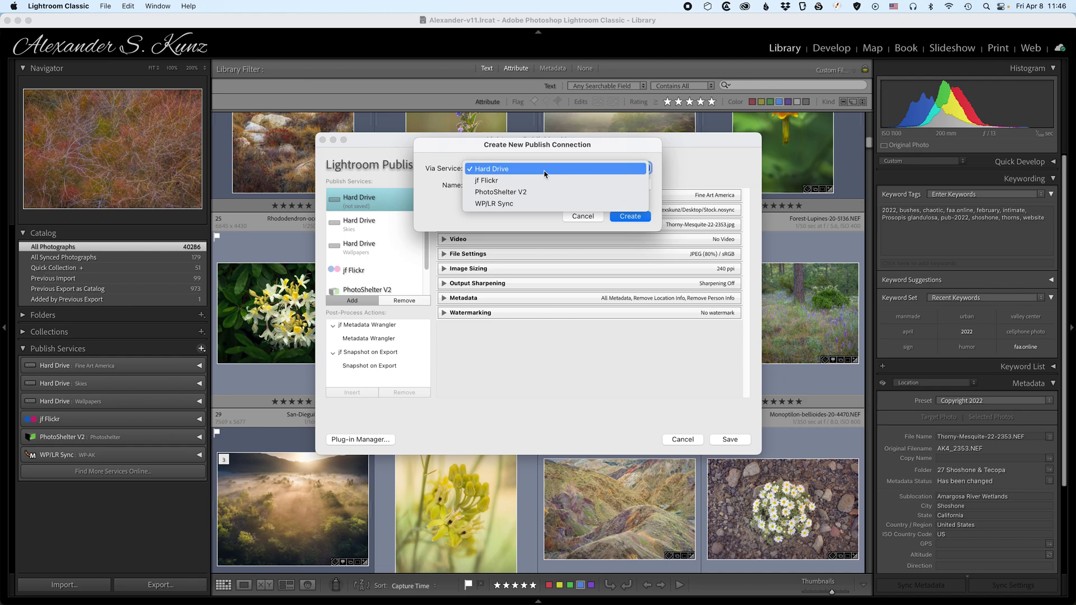
click(544, 173)
click(533, 183)
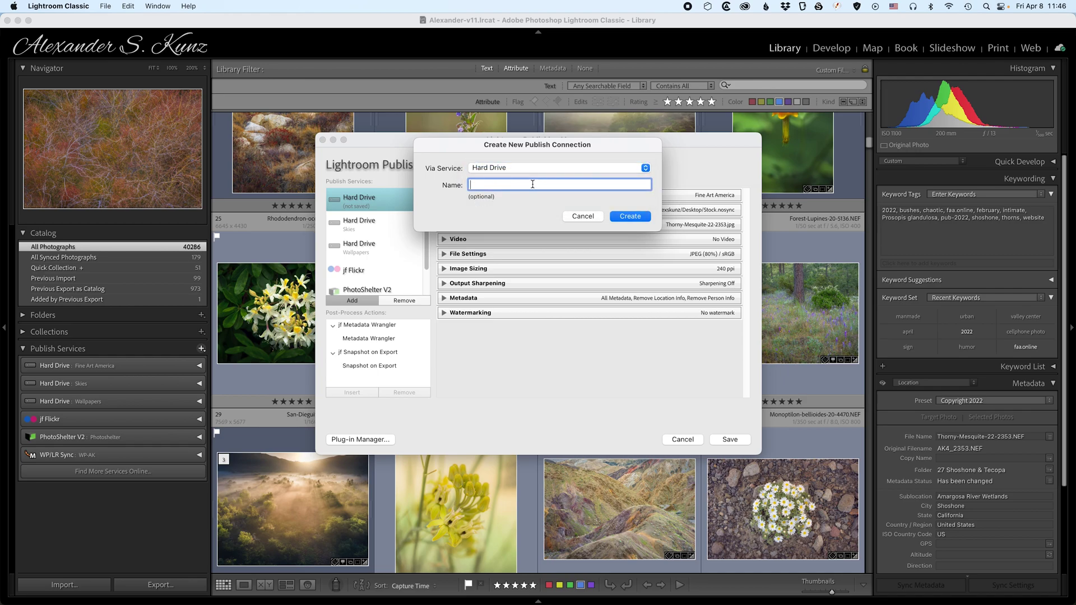
text(Photo Archive)
Create the connection and set its export location to the LaCie drive.
click(631, 218)
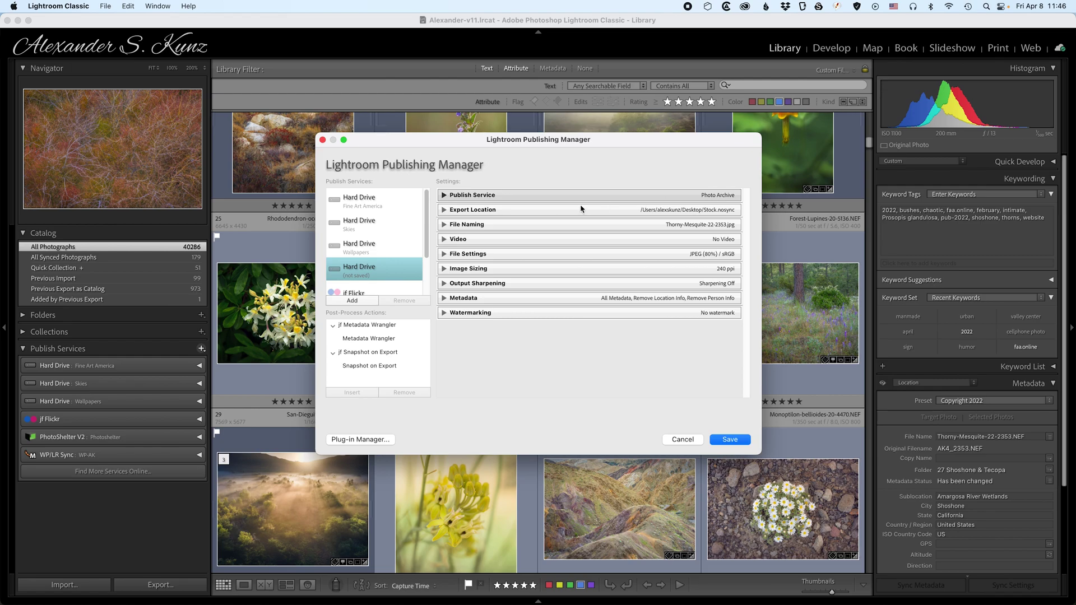
click(467, 211)
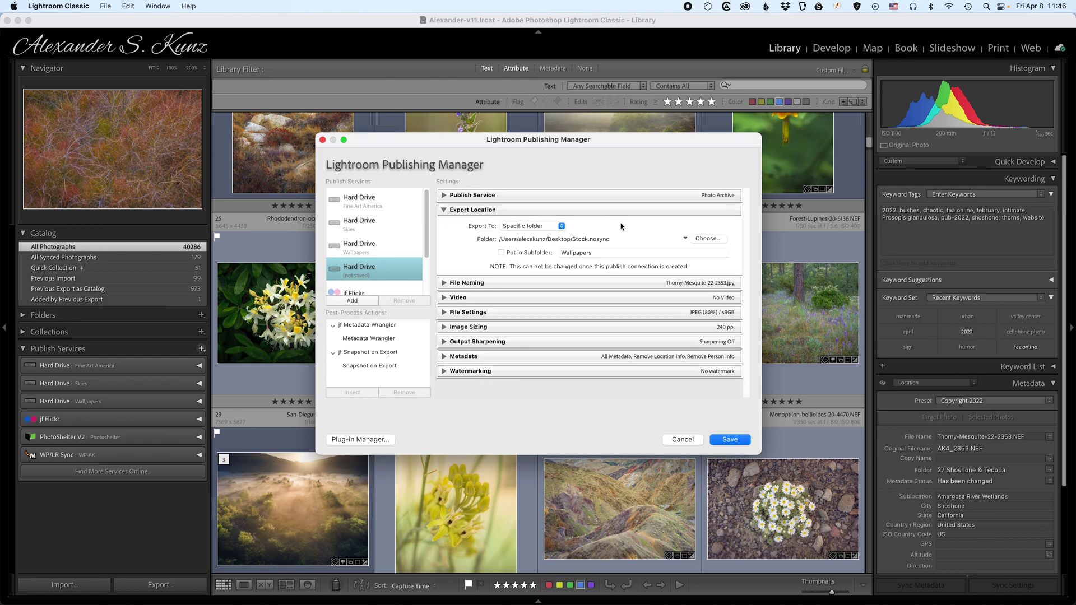
click(707, 239)
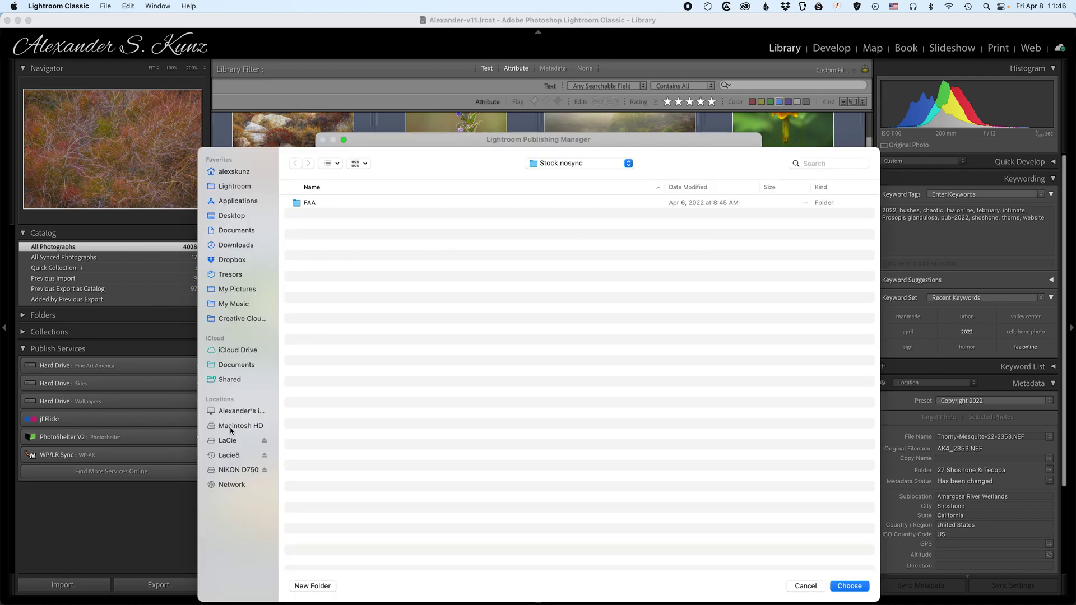
click(231, 441)
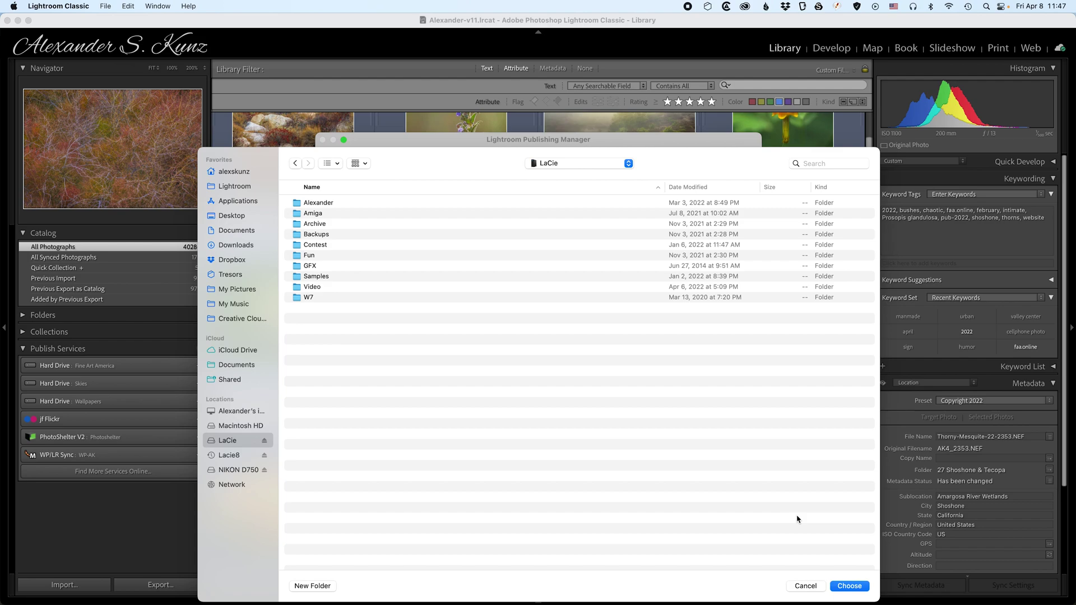
click(854, 590)
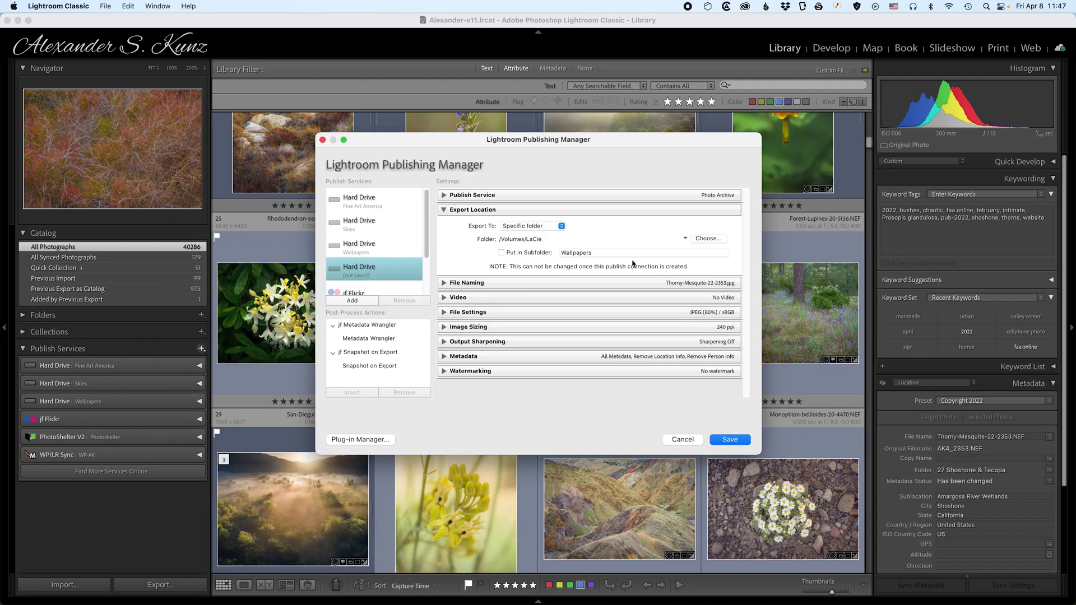
Export into a subfolder named 'Photo Archive', replacing 'Wallpapers'.
click(501, 252)
double_click(577, 253)
text(P)
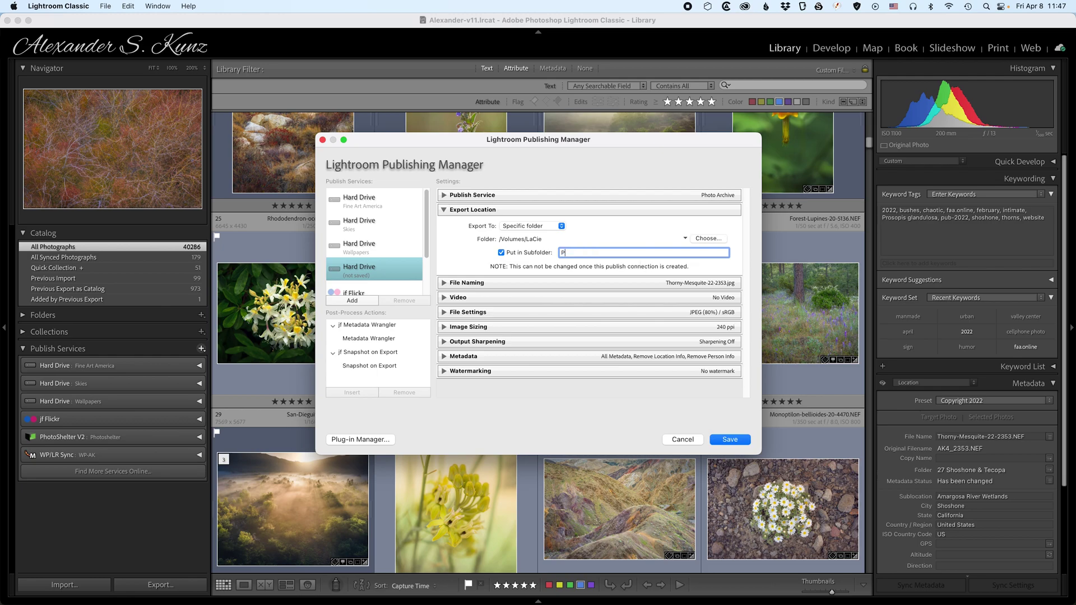
text(hoto Archive)
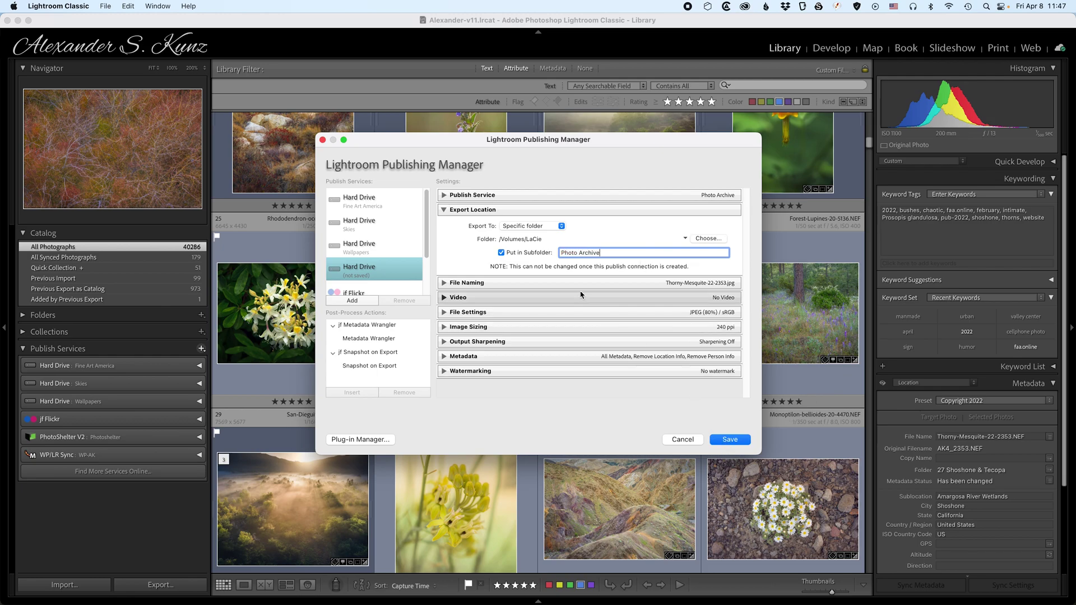
key(Tab)
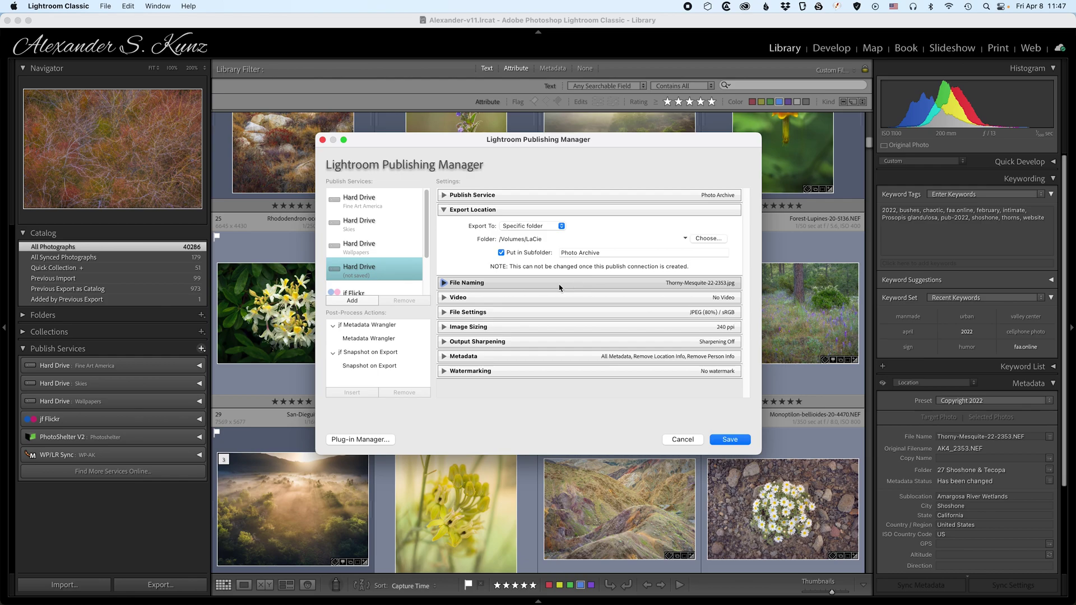
Set file output to TIFF in ProPhoto RGB with no compression, keeping 16-bit depth.
click(444, 314)
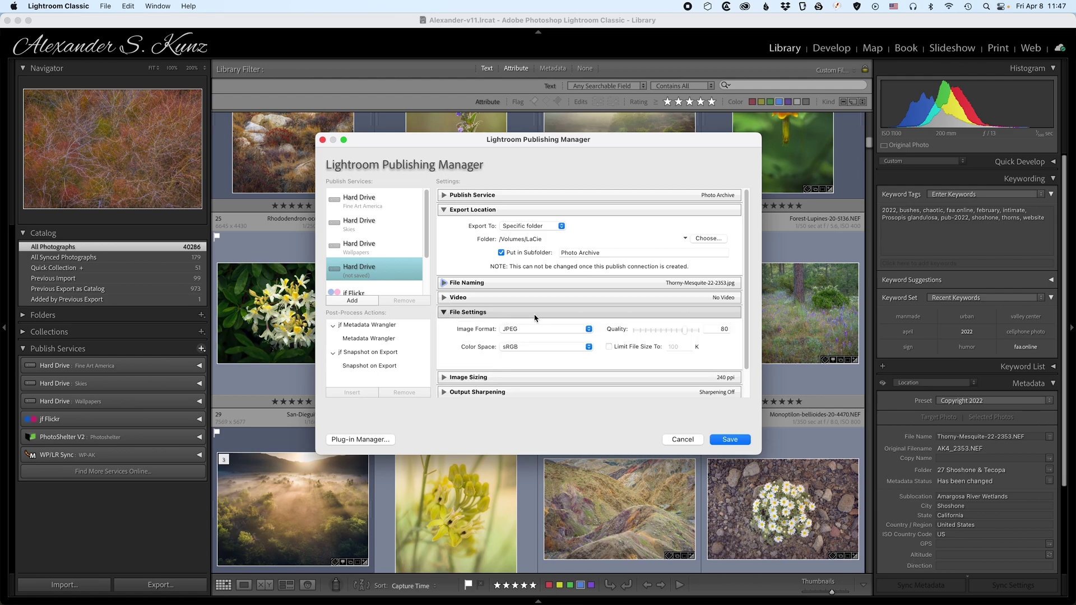
click(445, 210)
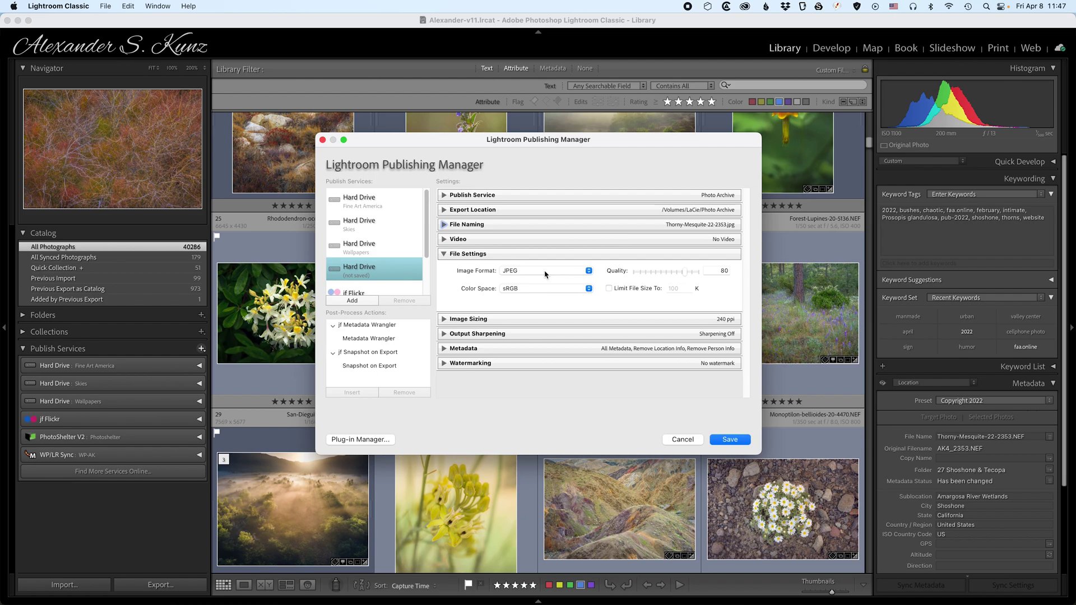
click(544, 273)
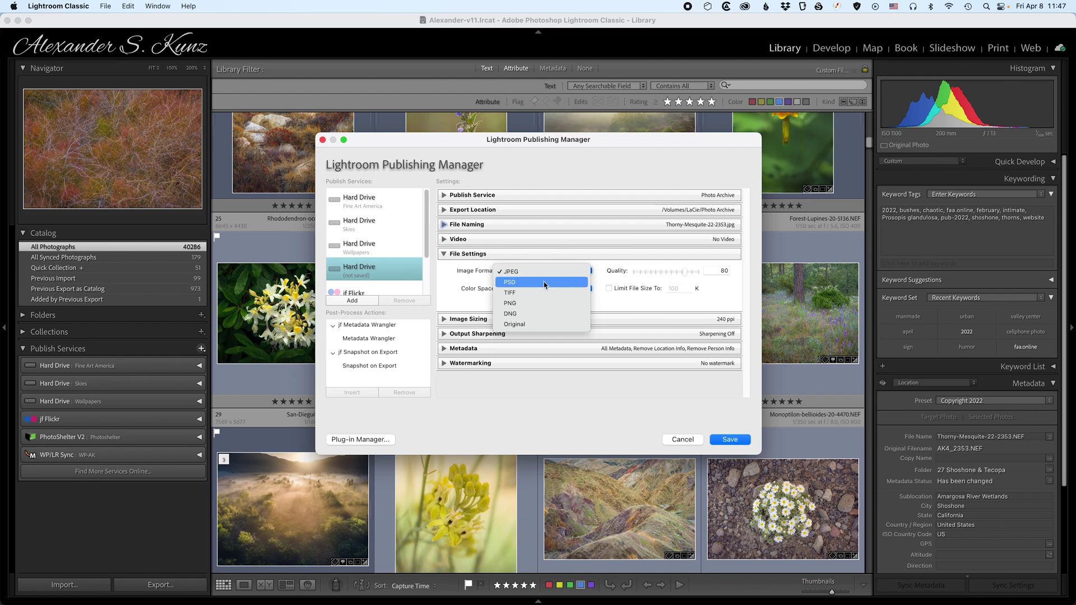
click(544, 292)
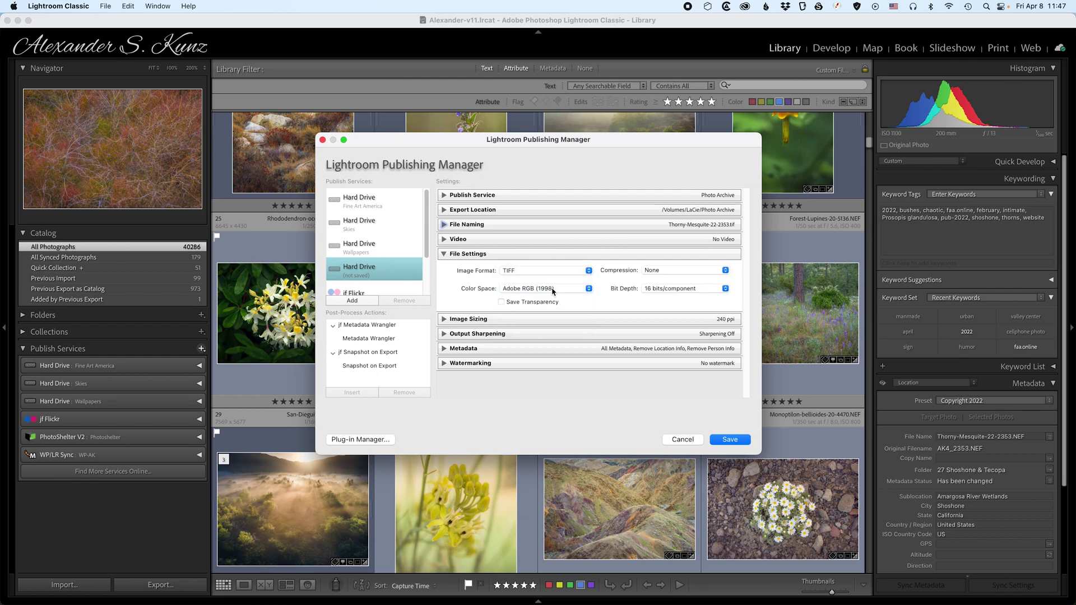
click(552, 289)
click(554, 300)
click(669, 271)
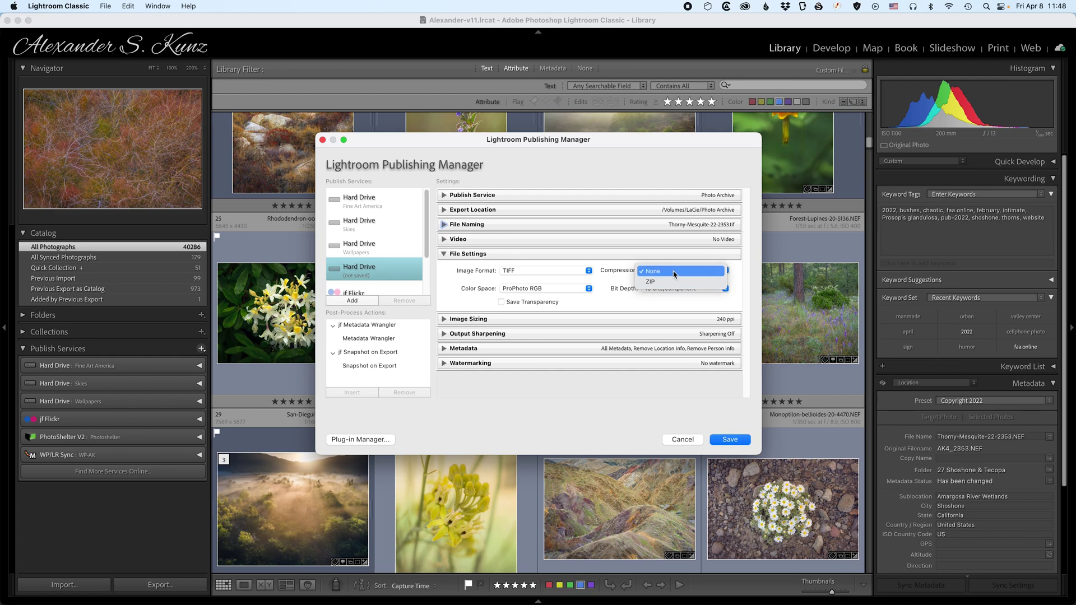
click(674, 272)
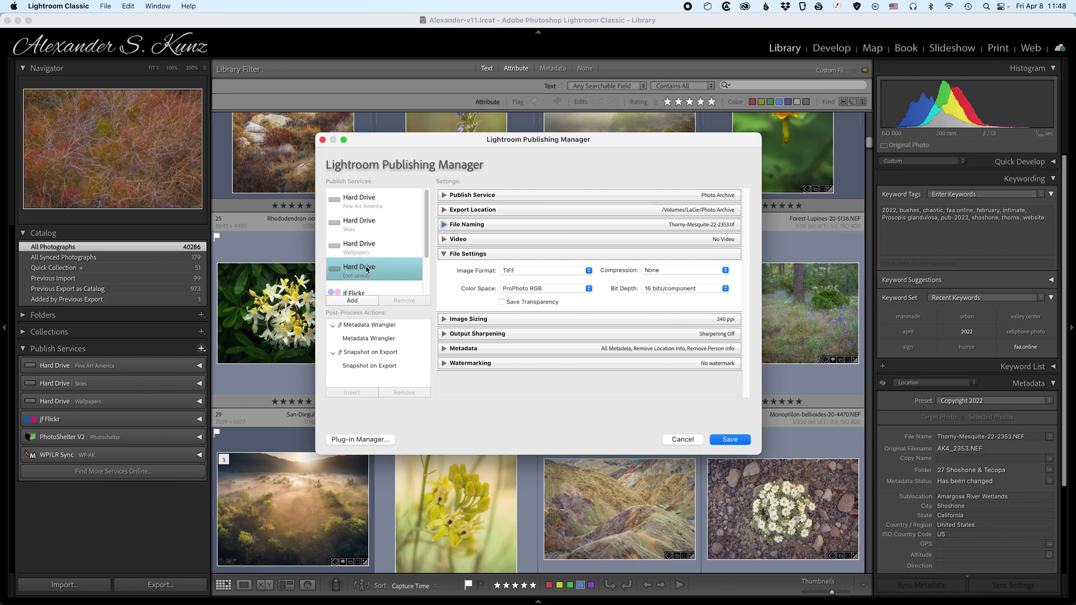
Review Image Sizing and Output Sharpening, leaving 240 ppi and sharpening off.
click(444, 253)
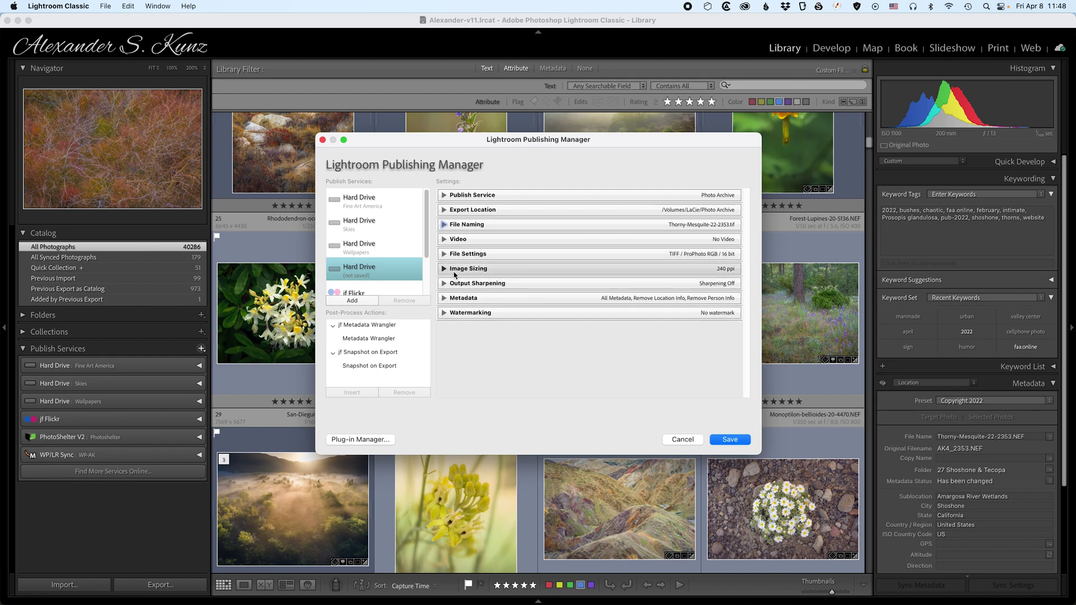
click(444, 269)
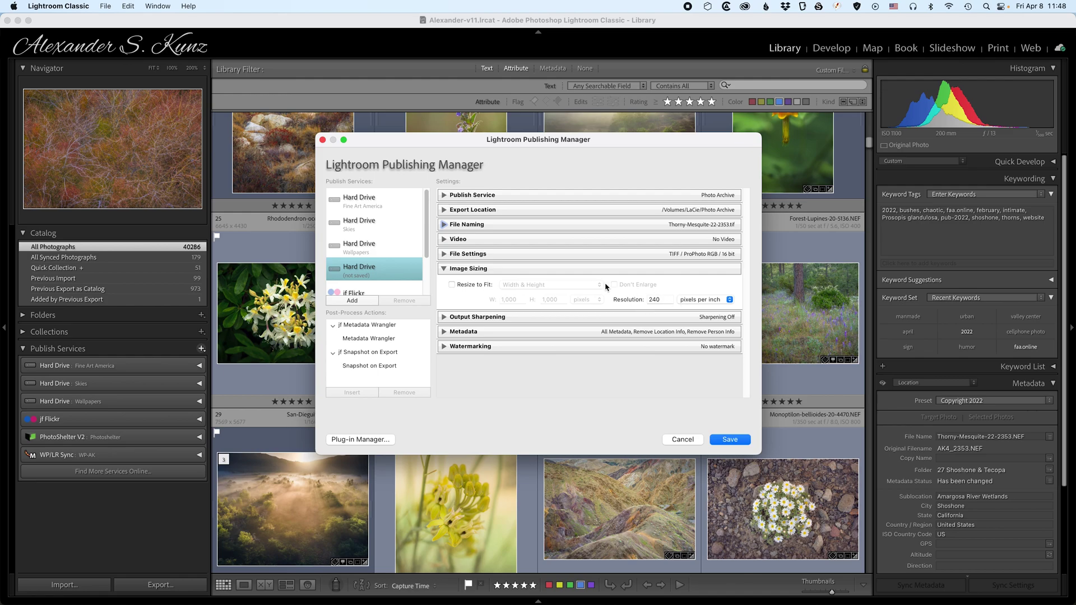
click(444, 270)
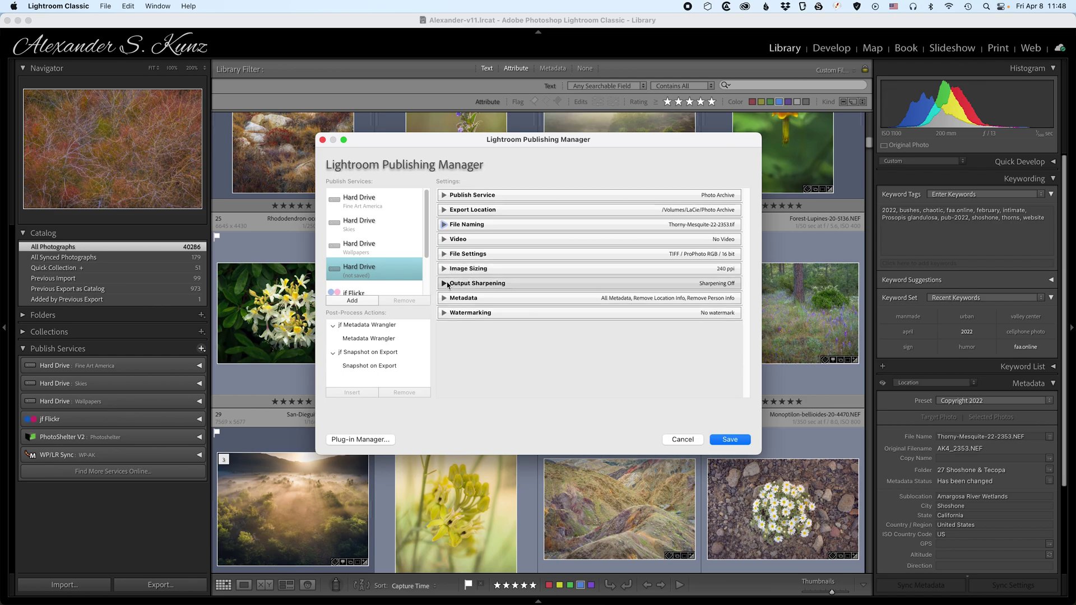
click(444, 284)
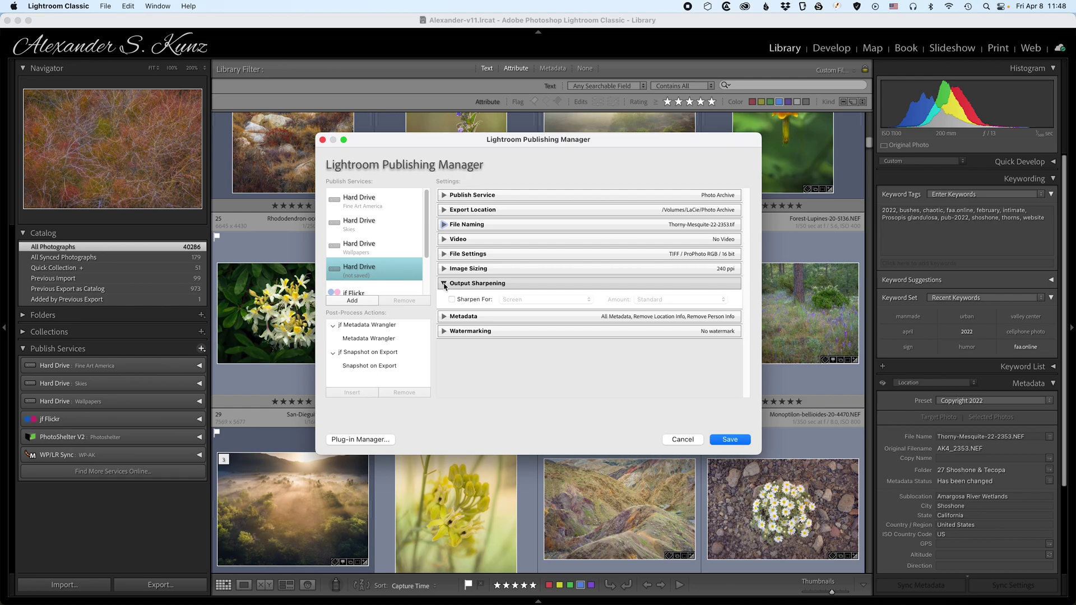
click(444, 284)
Keep person and location info in metadata and leave watermarking off.
click(444, 298)
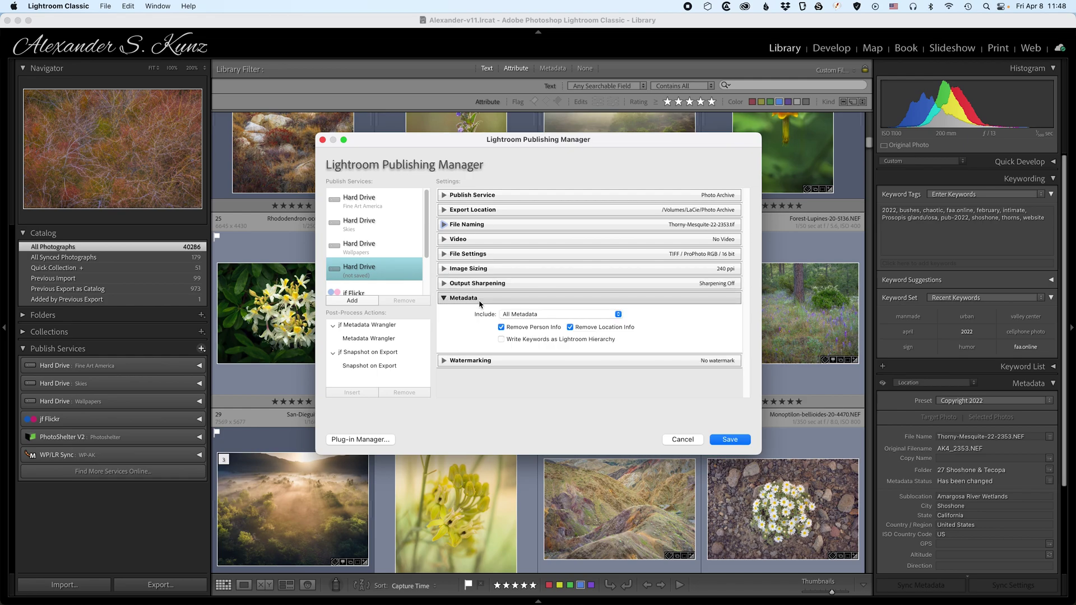
click(502, 327)
click(570, 327)
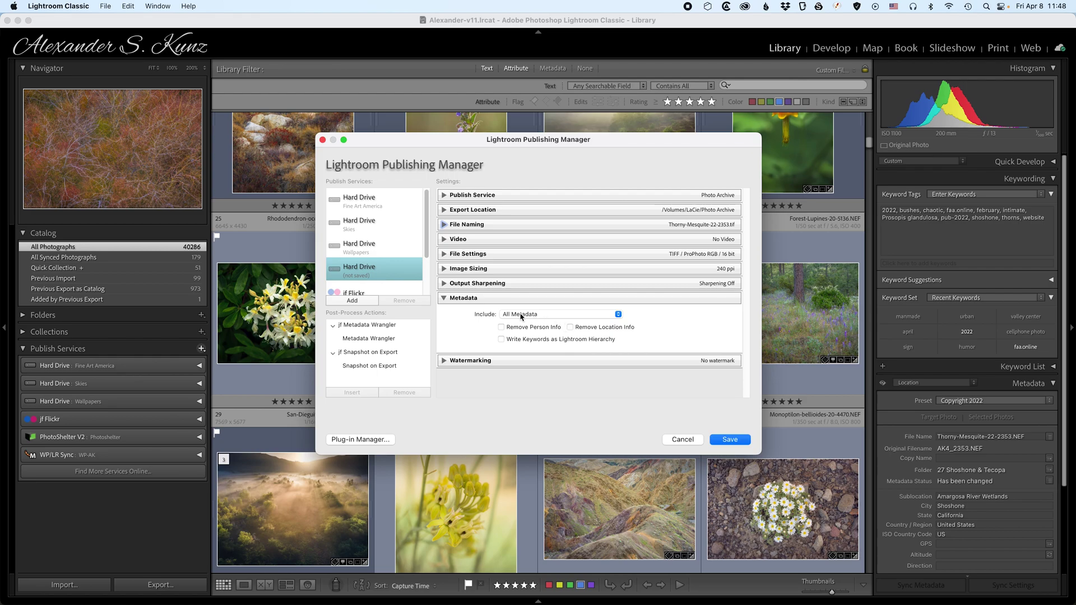
click(444, 298)
click(443, 314)
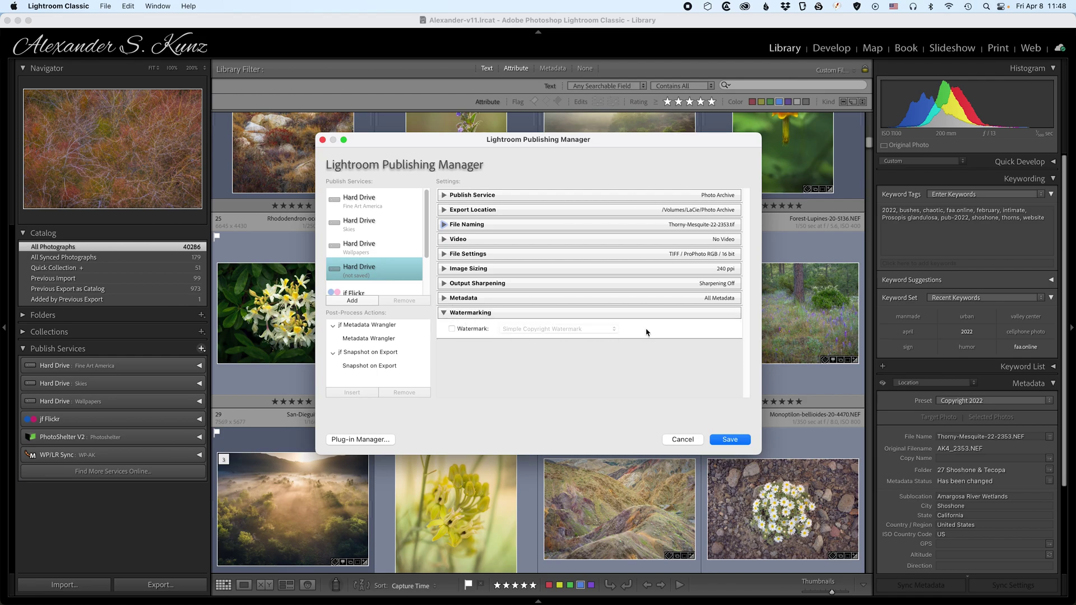
click(444, 315)
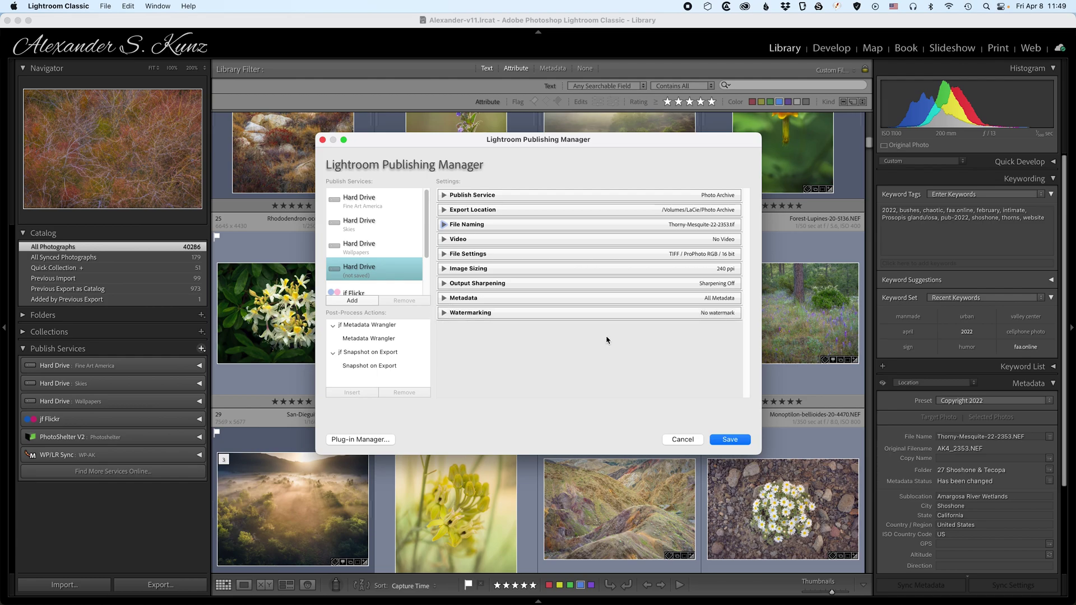
Save the Photo Archive service, expand it, and drag photo 25 into its Photo Archive collection.
click(730, 440)
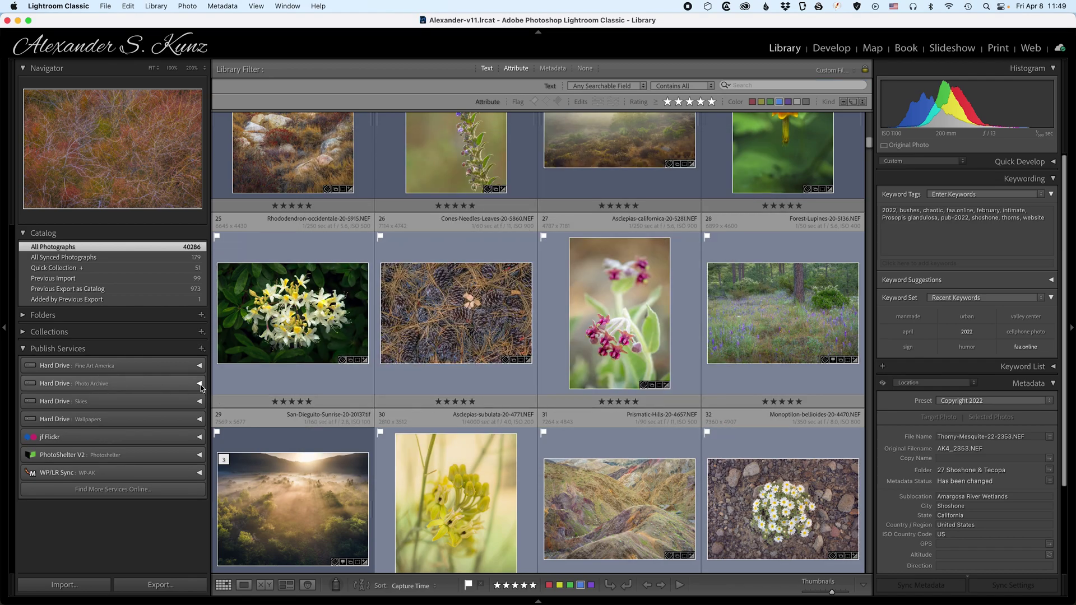
click(124, 387)
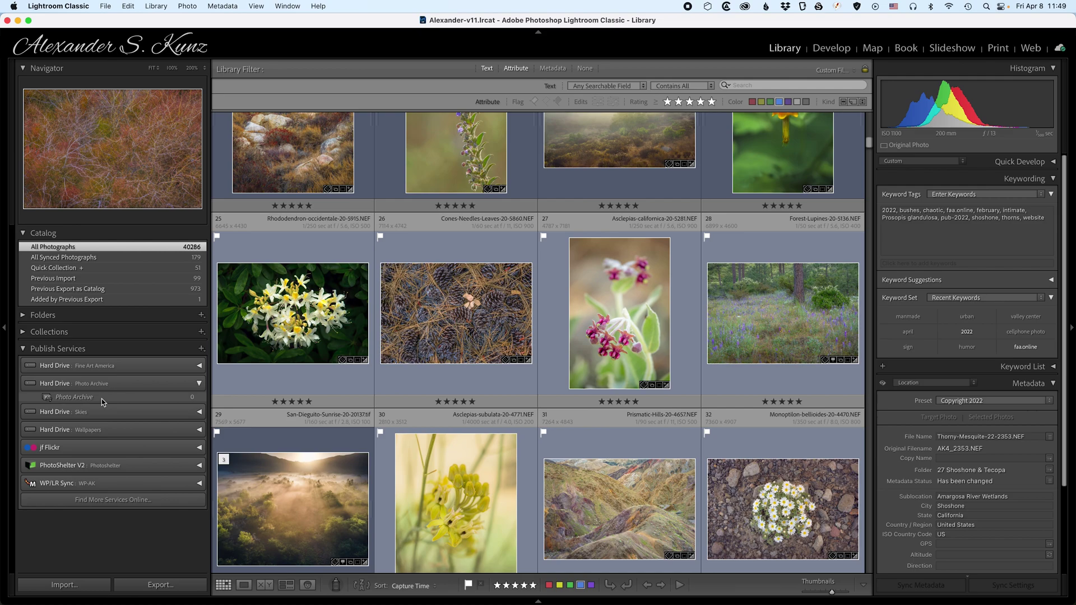
click(277, 332)
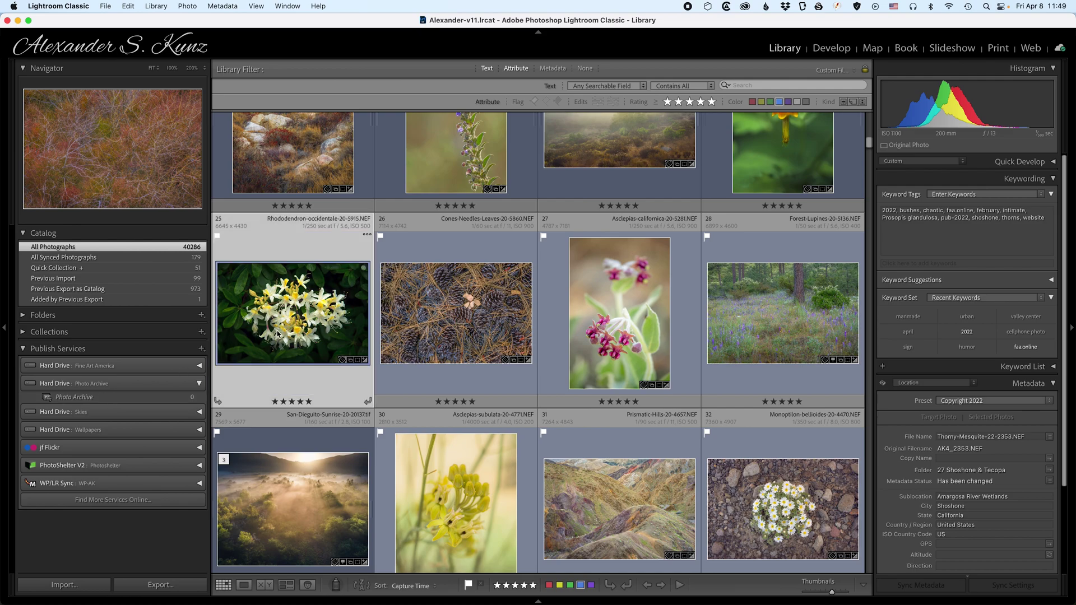
drag(297, 327, 115, 401)
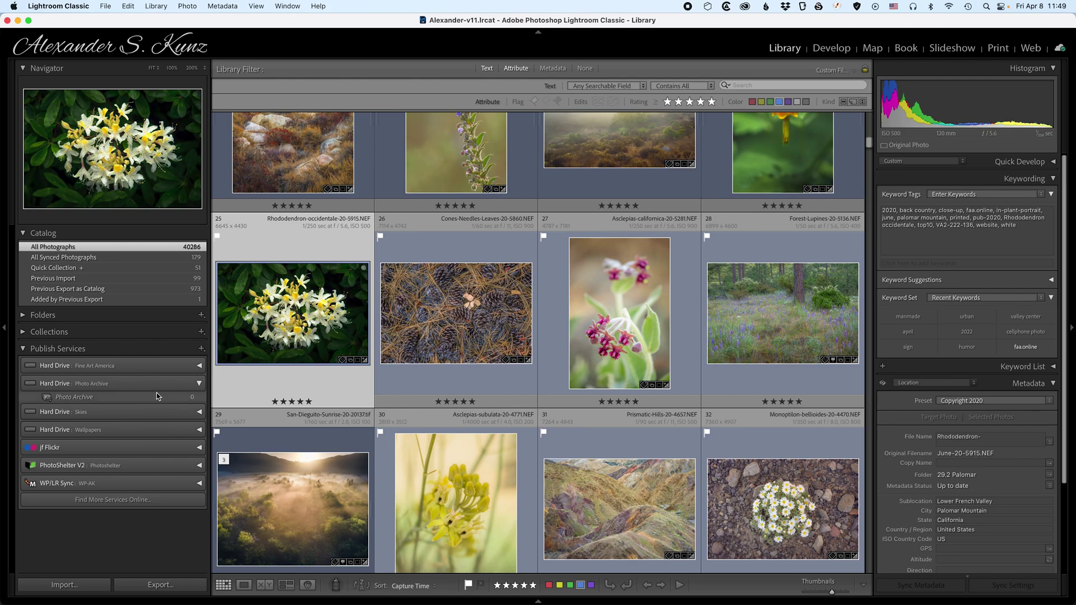
Start a published smart folder under Photo Archive and name it 'Master Files'.
right_click(129, 386)
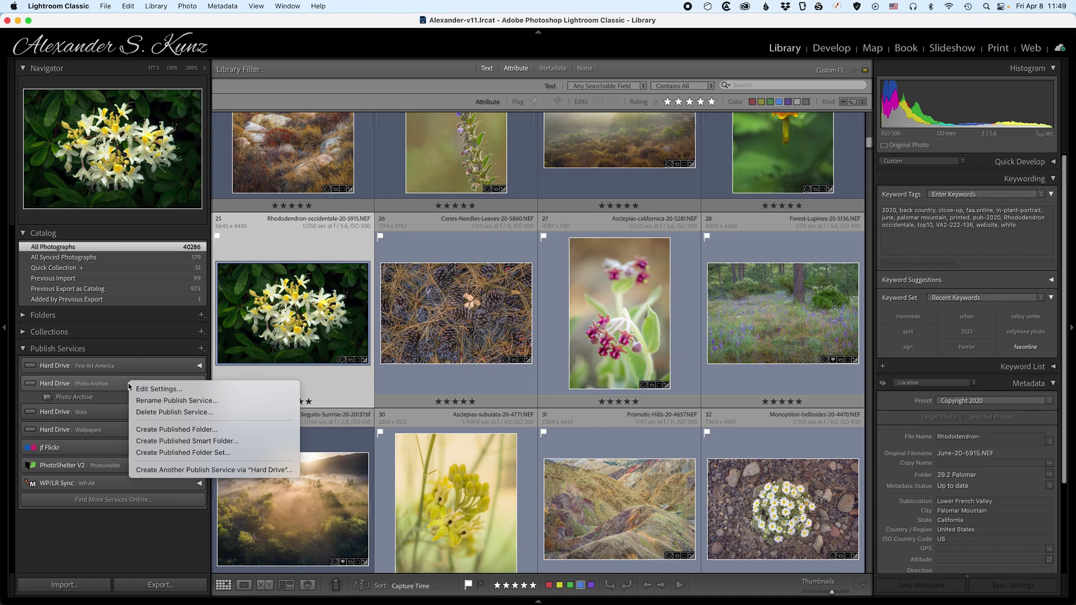
click(234, 443)
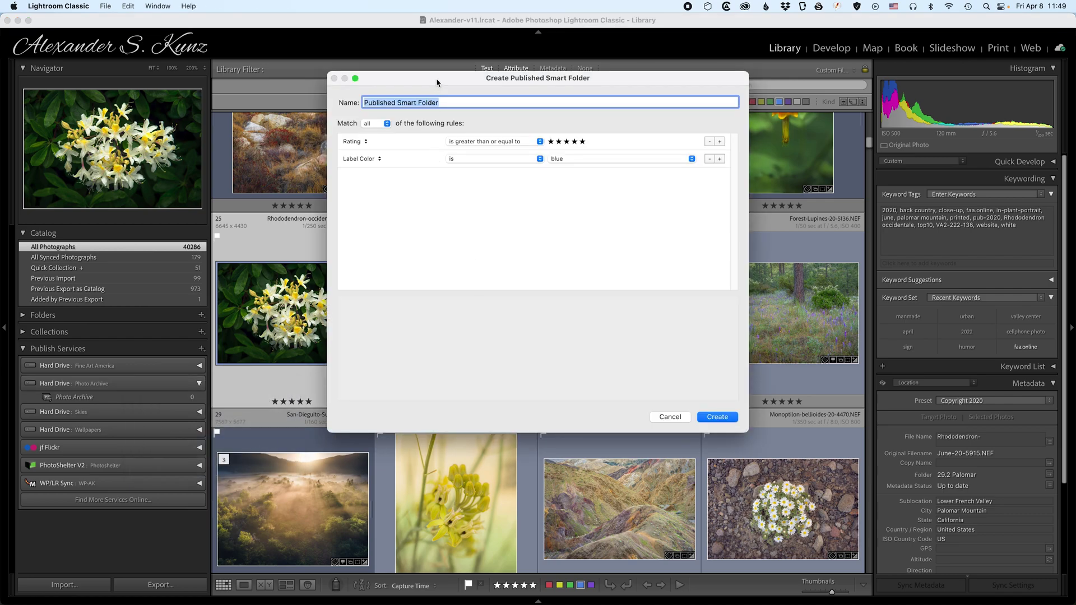
drag(437, 82, 439, 100)
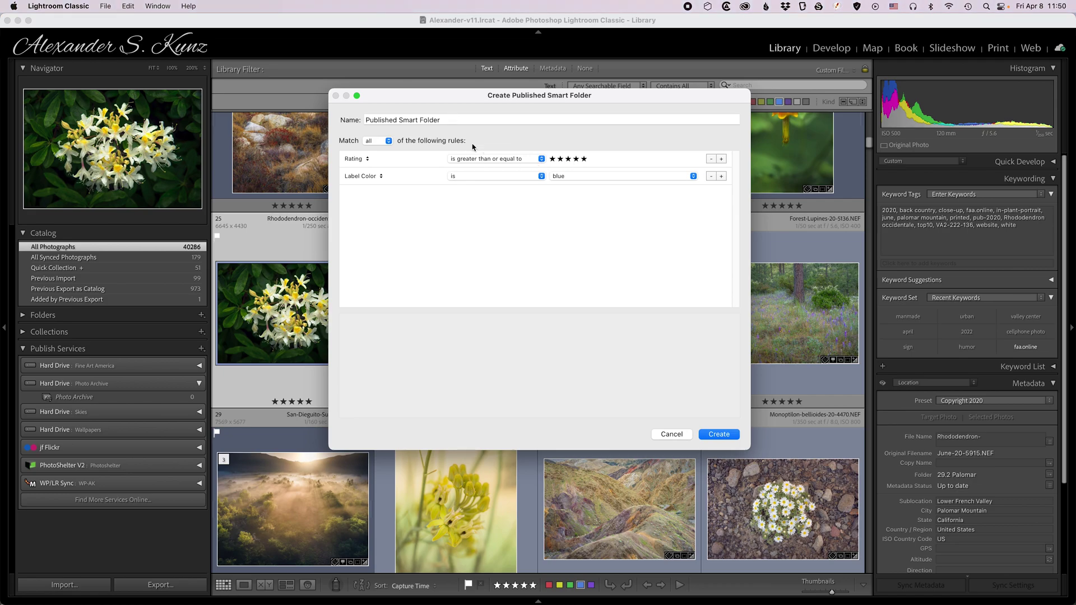
triple_click(429, 119)
text(Ma)
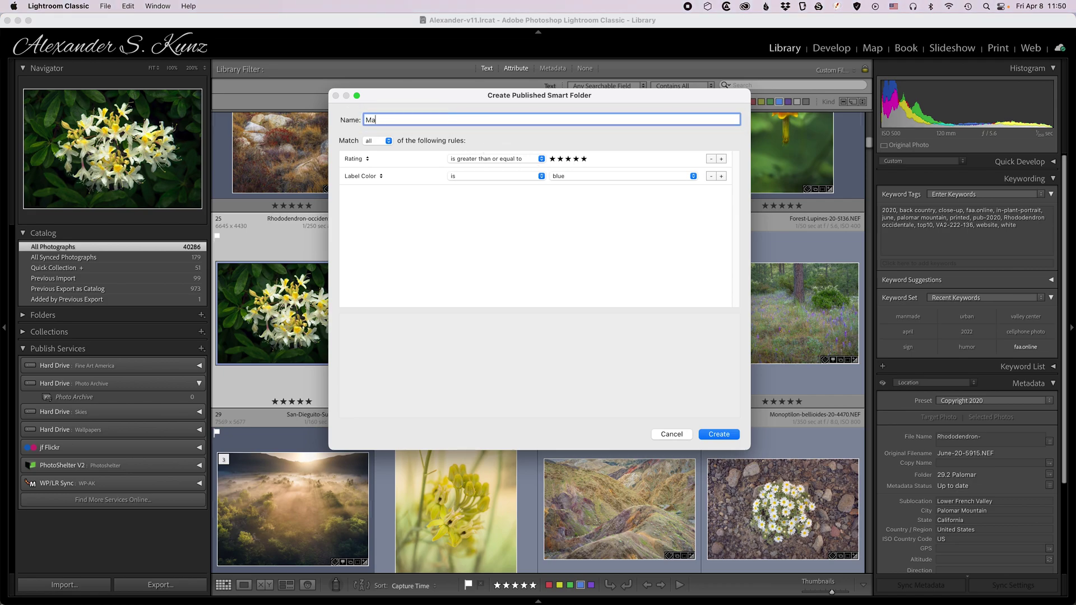
text(ster Files)
key(Tab)
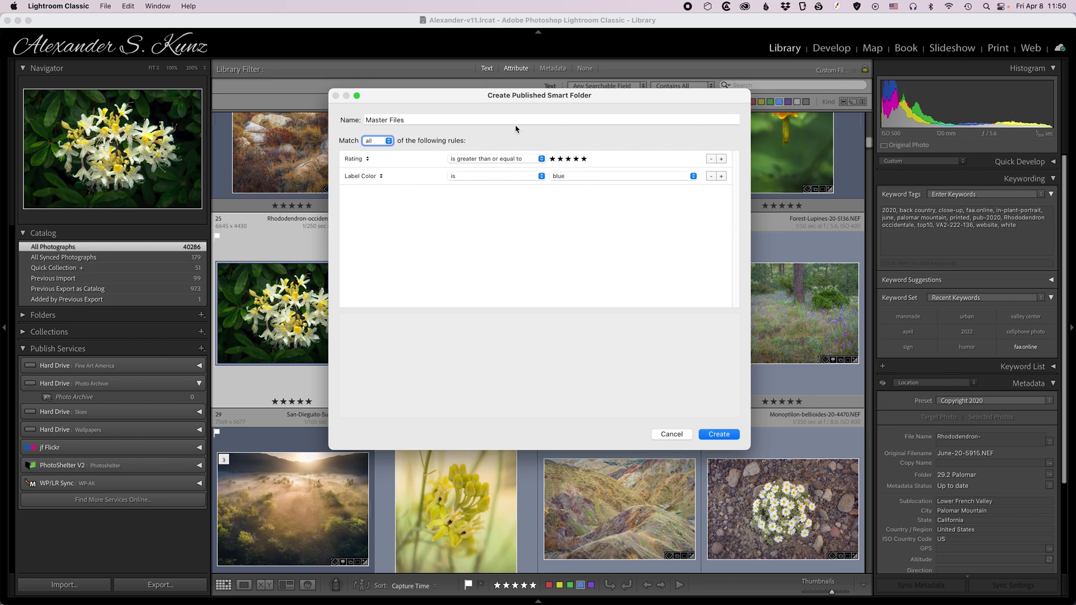
drag(476, 100, 481, 153)
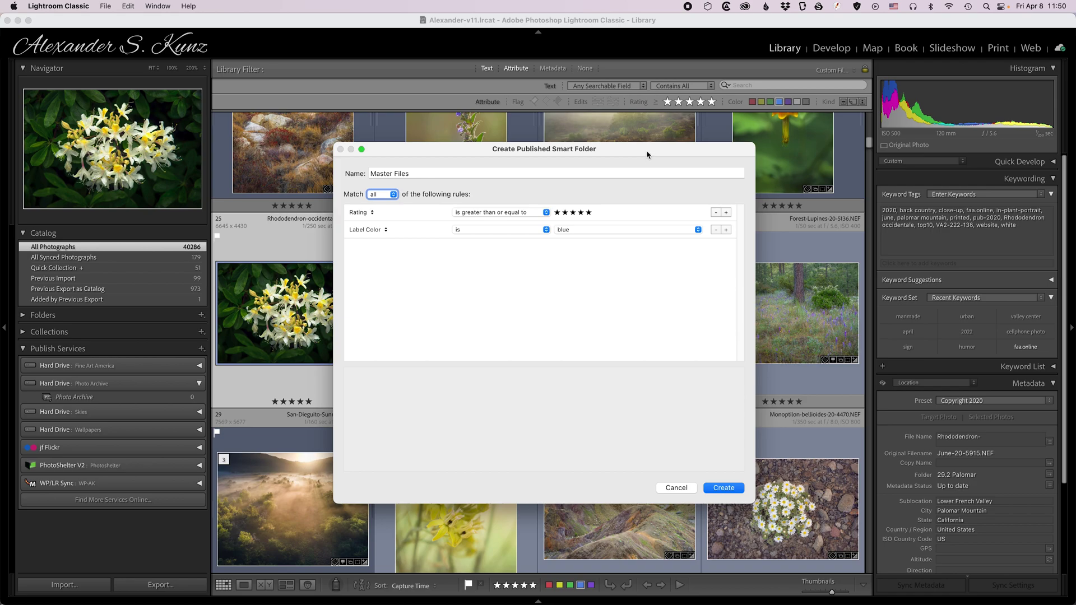
Create the Master Files smart folder and set the Library Filter to None.
click(727, 488)
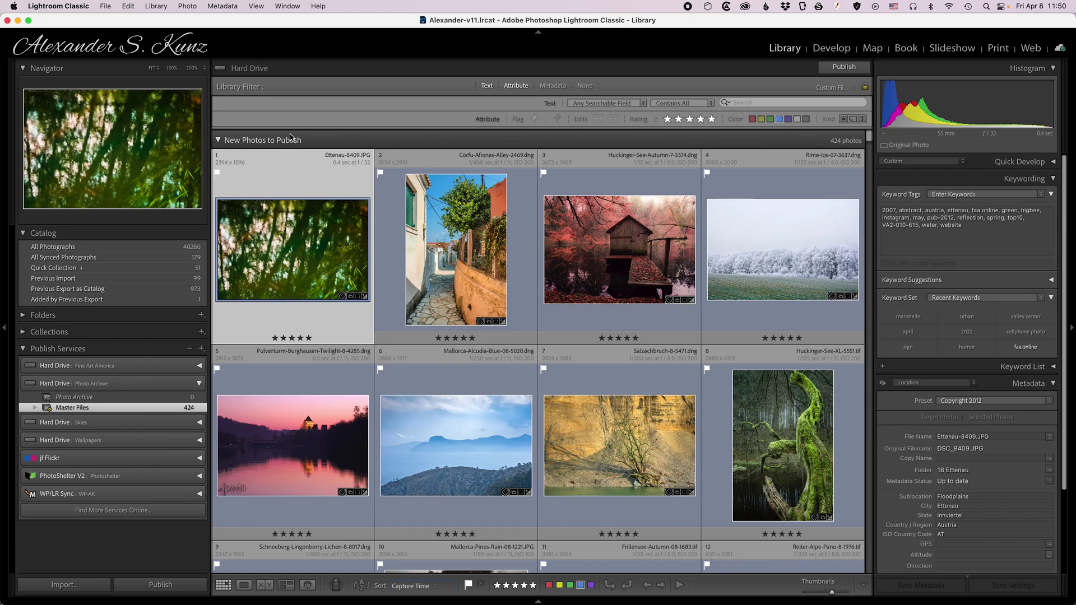
click(487, 85)
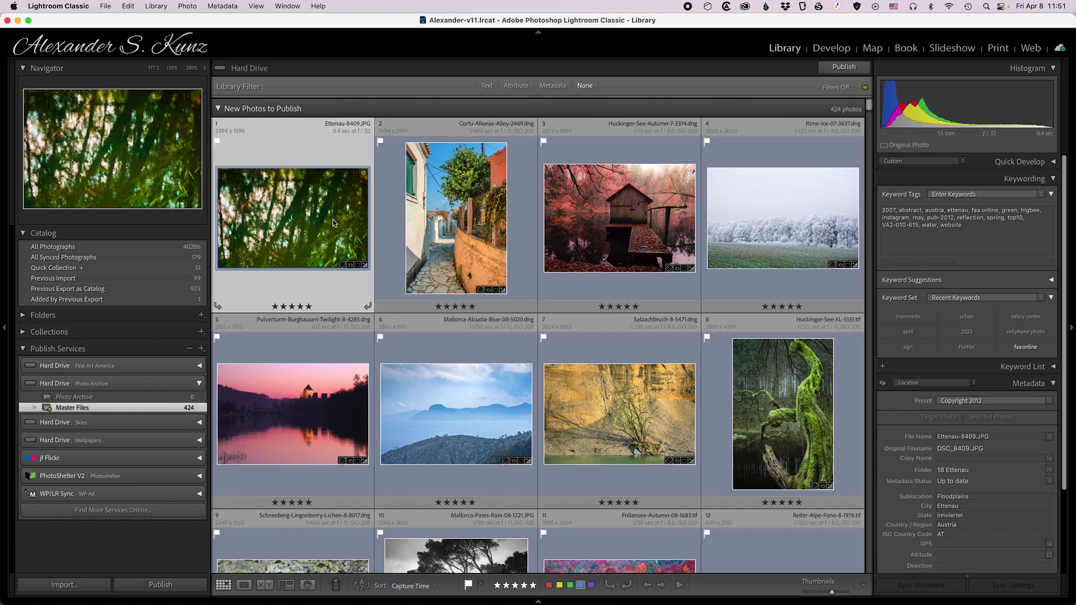
Add a Master Files rule: Any Searchable Metadata contains 'chaparral'.
right_click(100, 412)
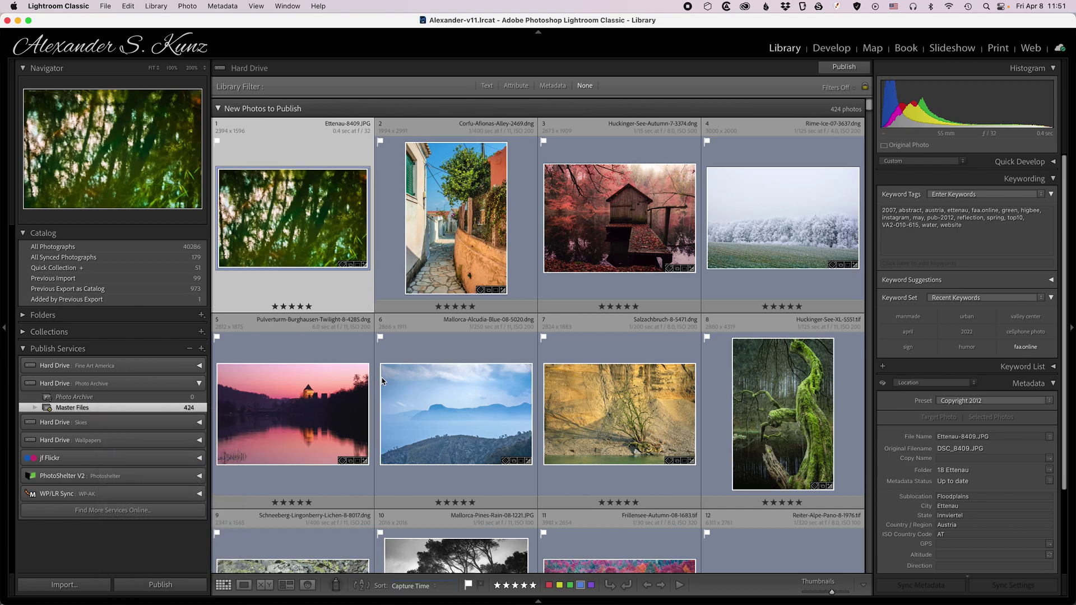
click(720, 159)
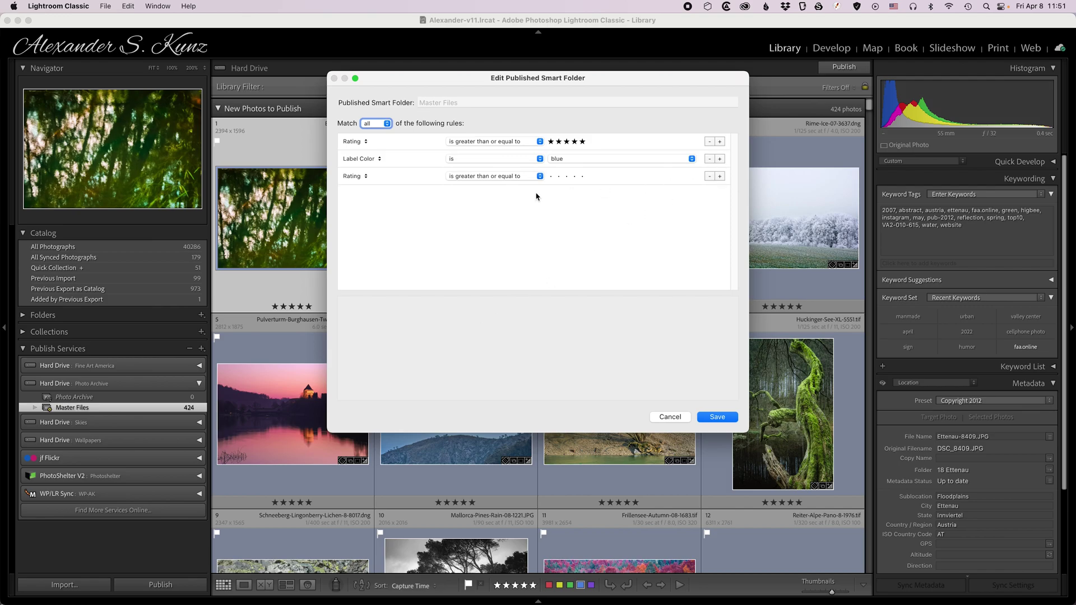
click(353, 178)
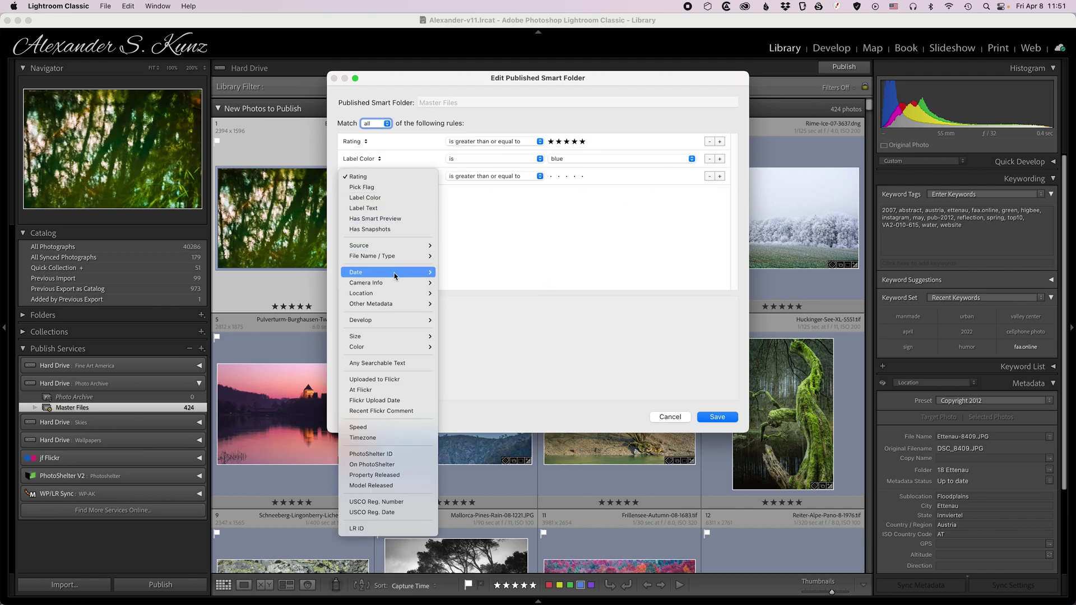
mouse_move(396, 304)
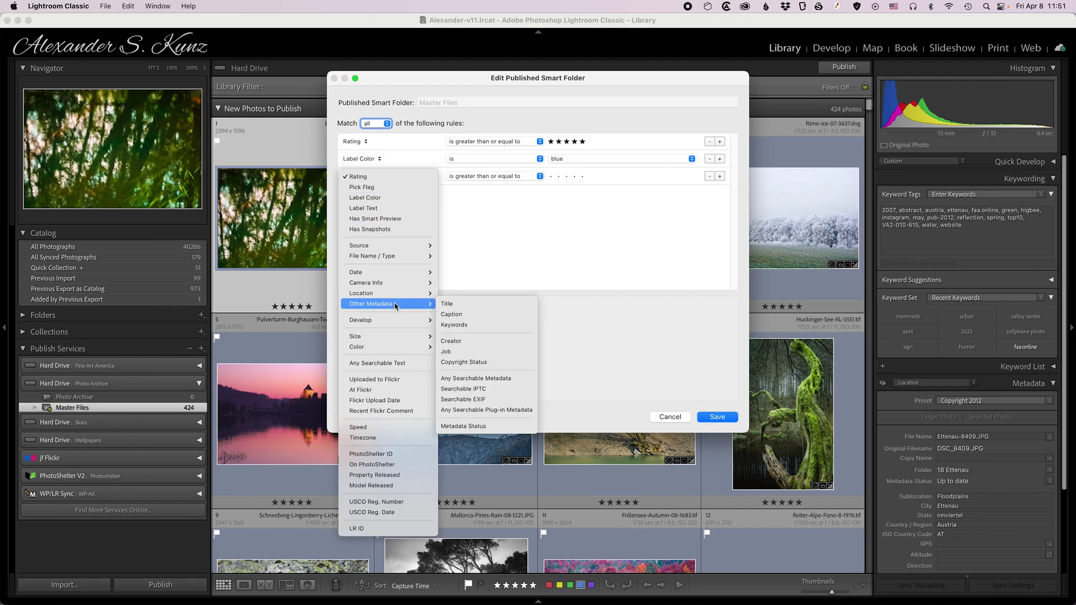
click(480, 378)
click(575, 176)
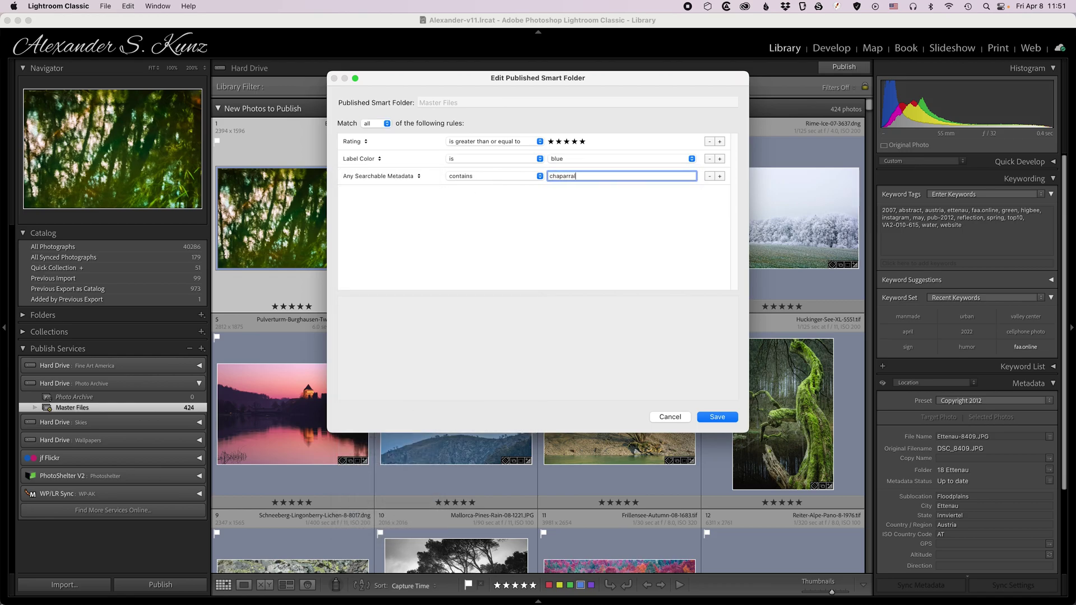
text(chaparral)
key(Return)
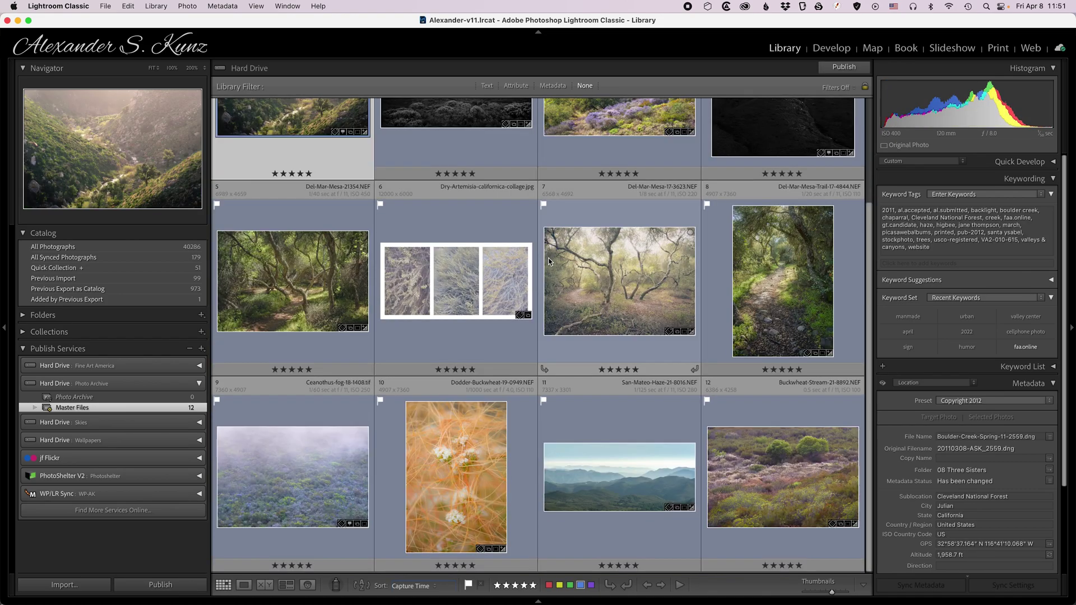
Publish the Master Files photos to disk.
scroll(636, 477, up, 2)
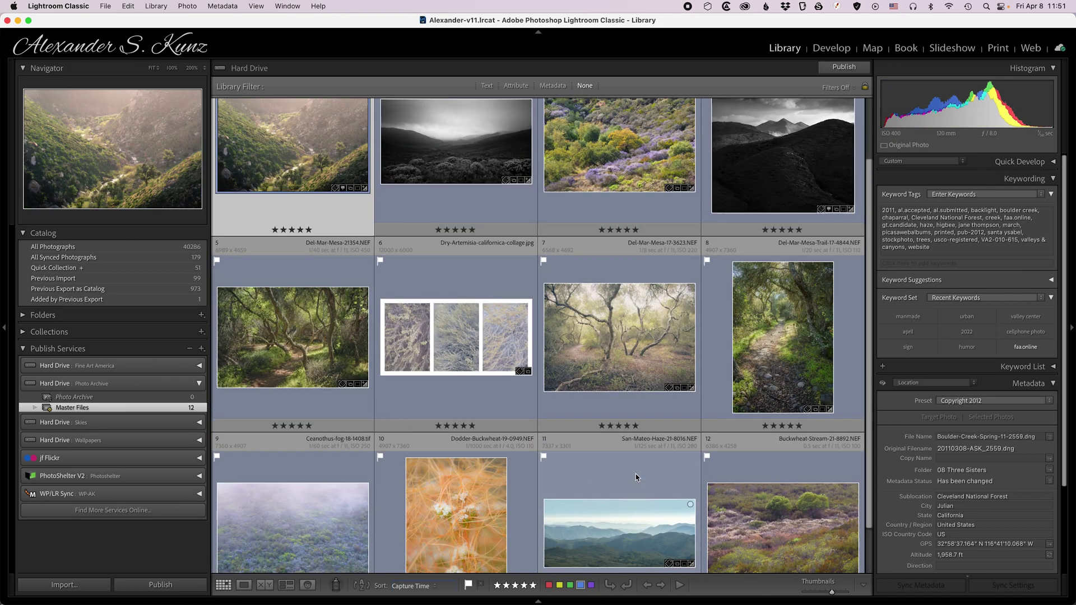
scroll(636, 477, up, 2)
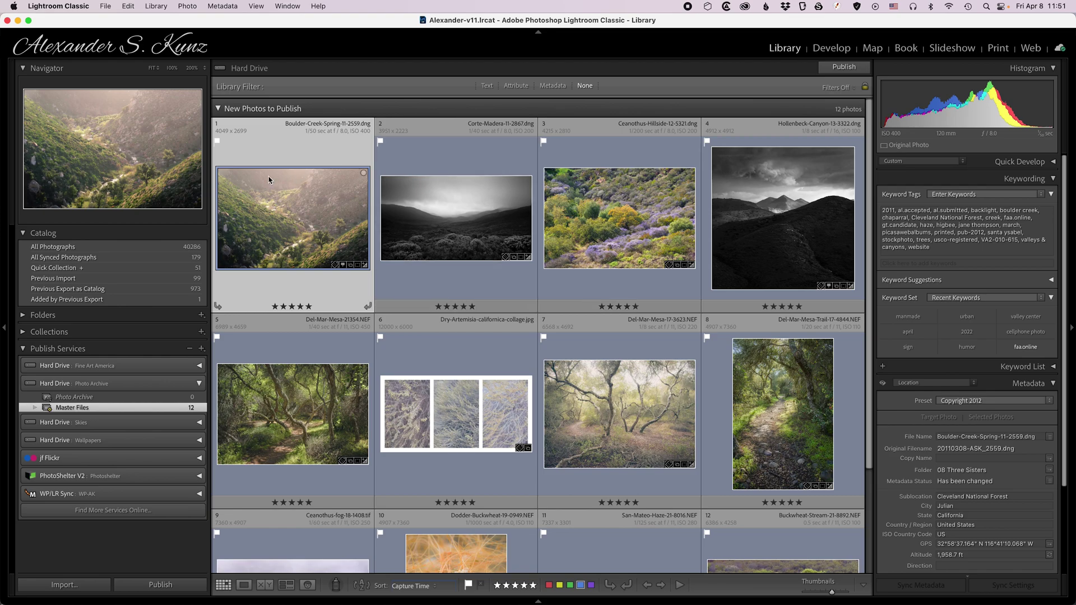
click(843, 66)
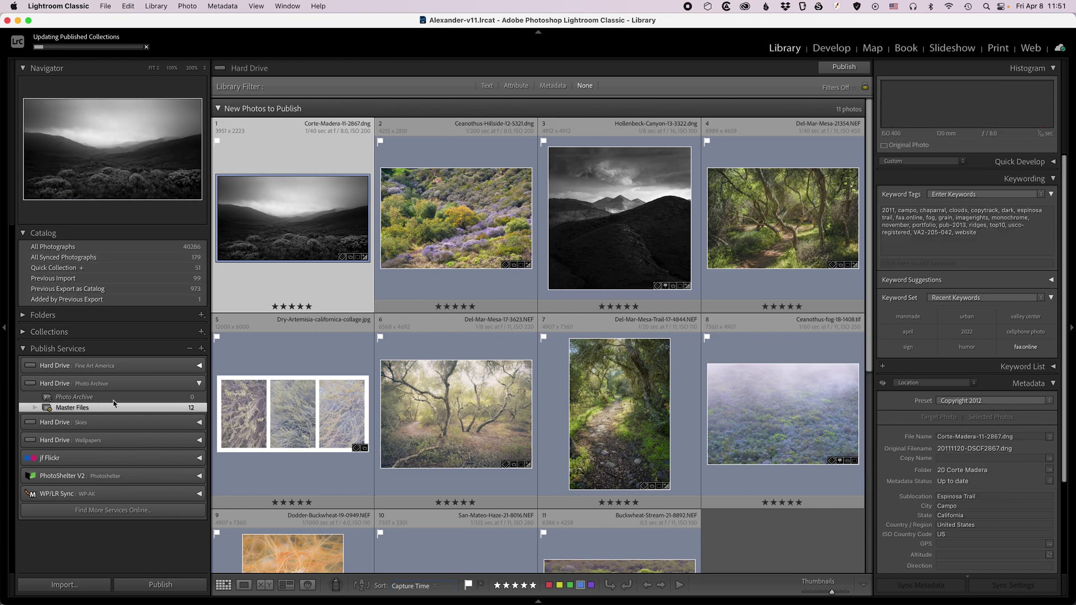
Reveal the Master Files published folder in Finder.
right_click(87, 410)
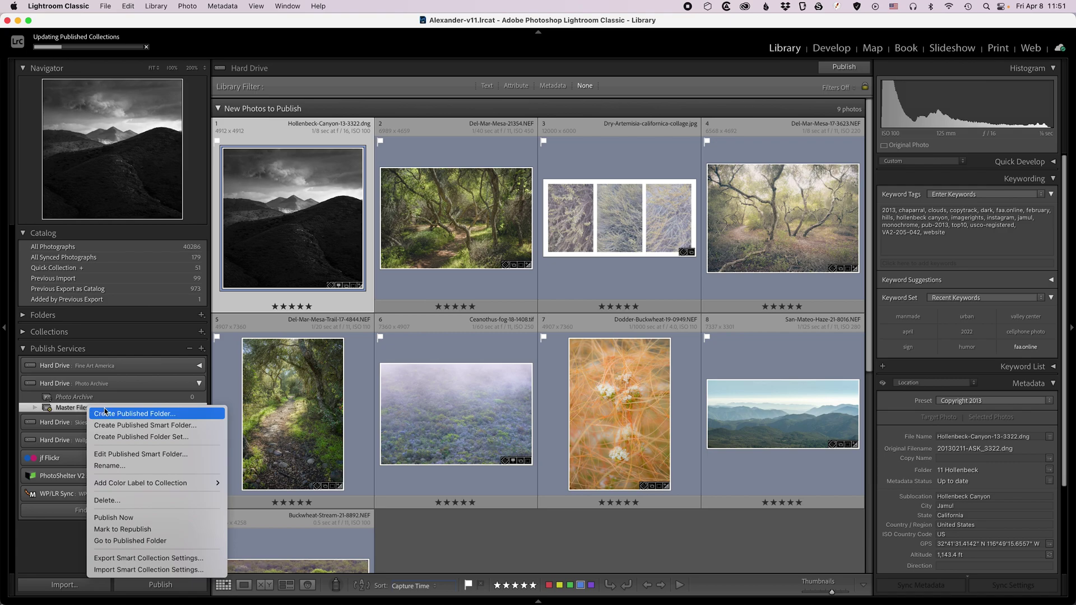
click(176, 541)
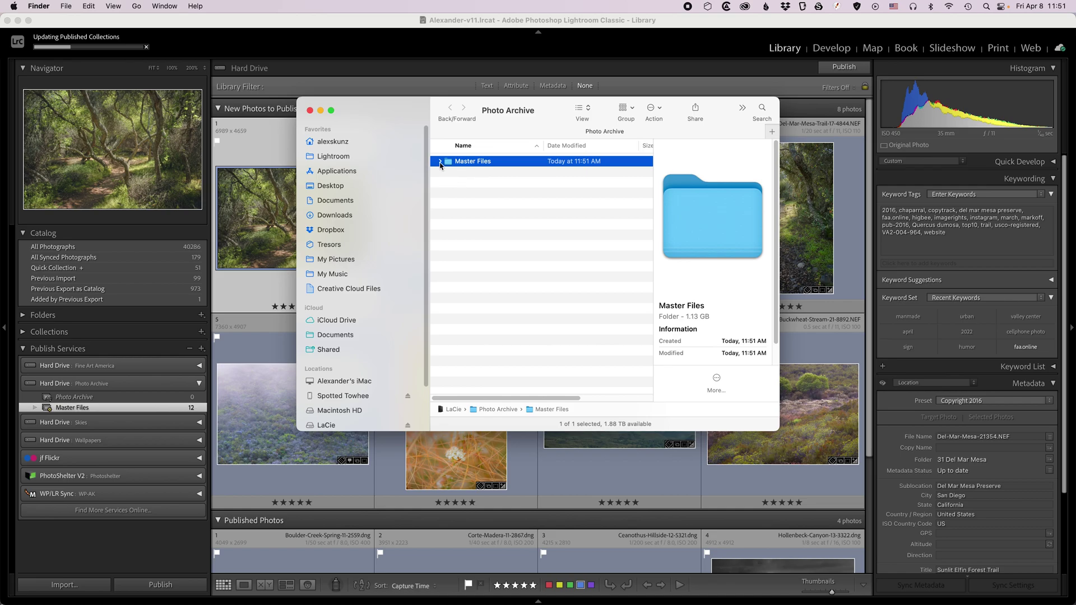
Expand Master Files in an enlarged Finder window and briefly inspect the tmp folder.
click(440, 162)
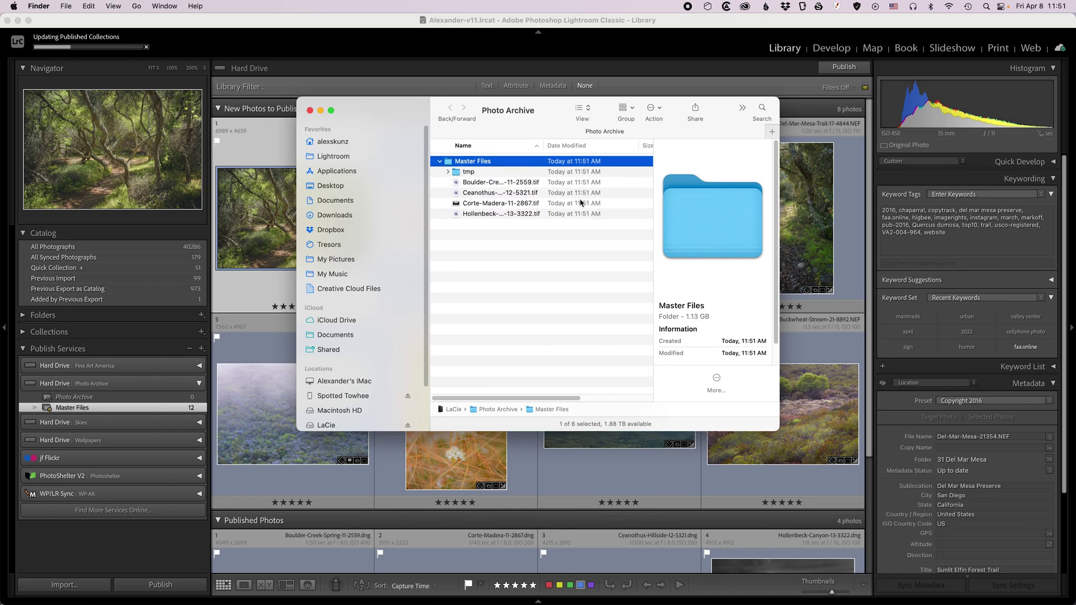
drag(778, 431, 851, 460)
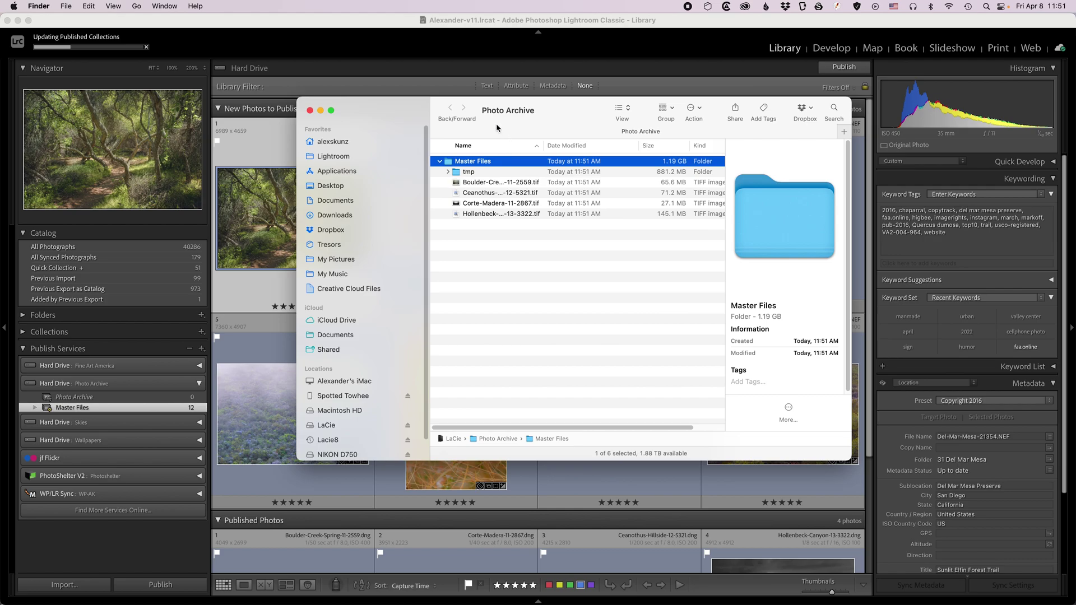
drag(498, 107, 479, 121)
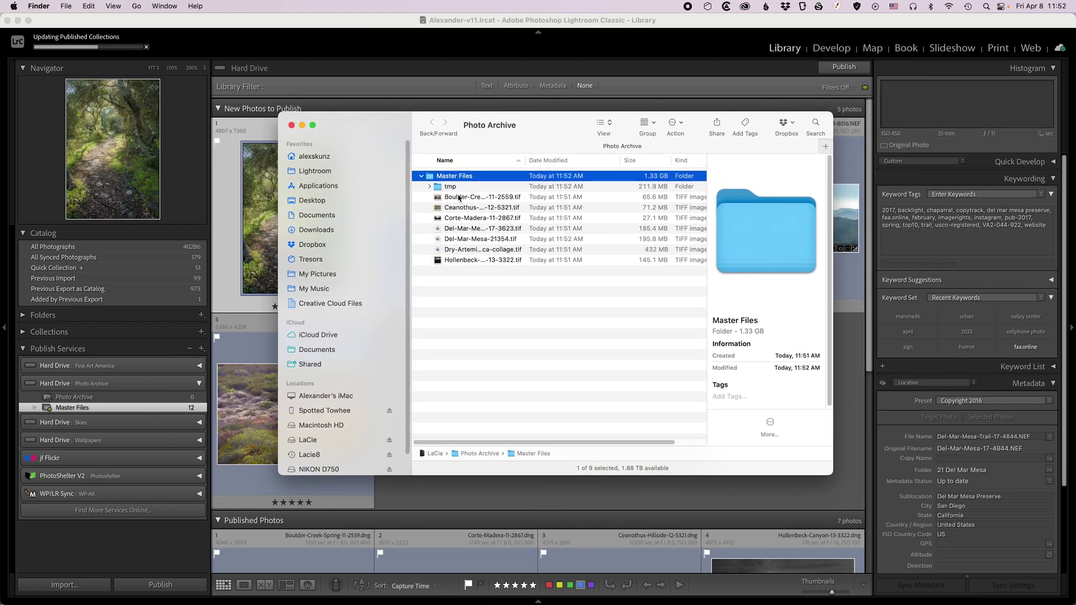
click(431, 187)
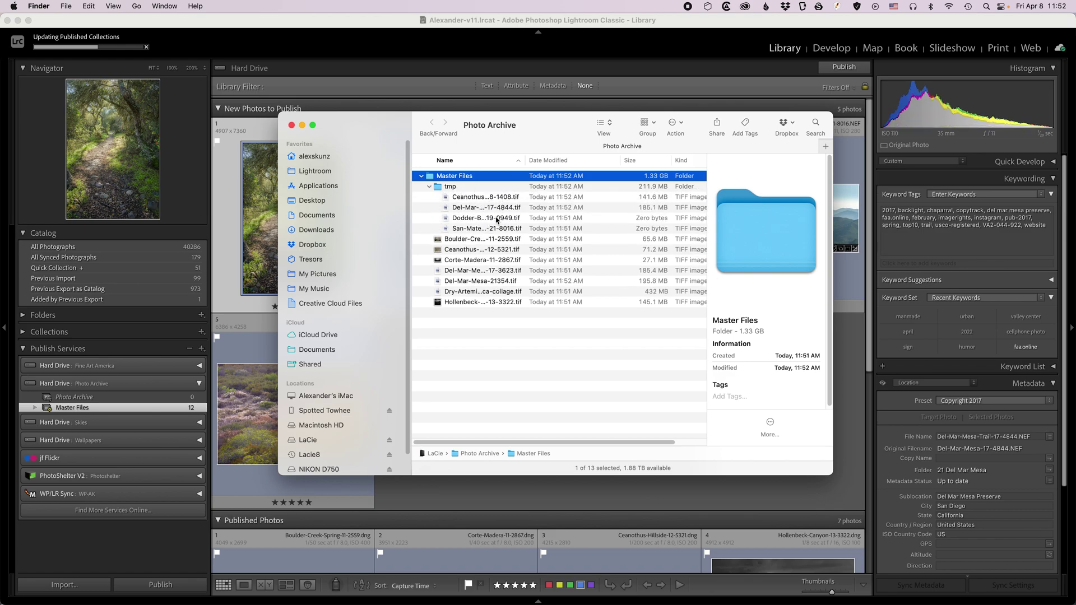
click(429, 187)
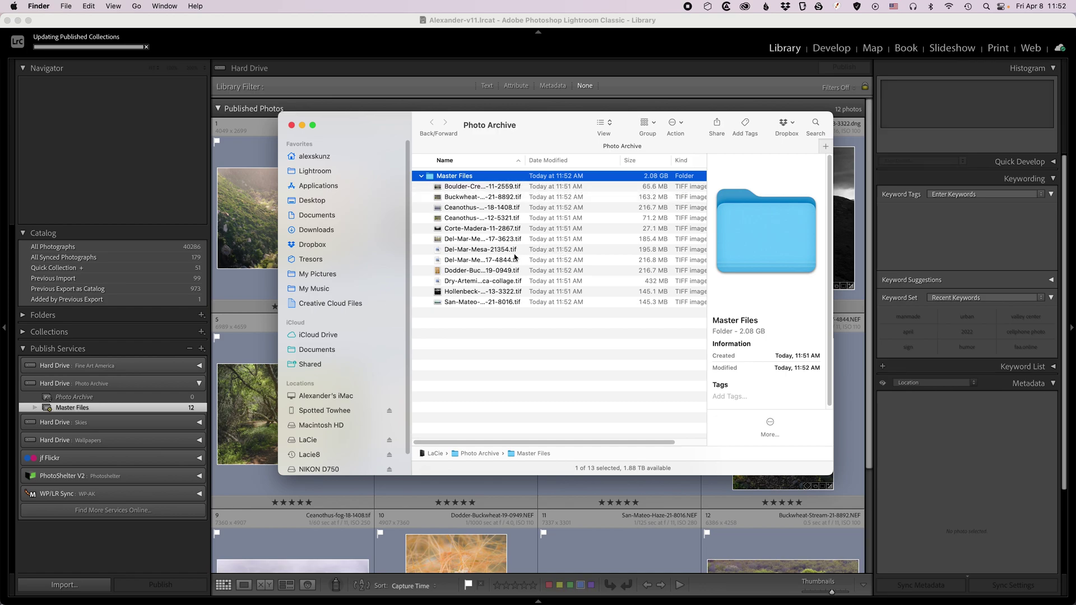
Deselect Master Files and close the Photo Archive Finder window to return to Lightroom.
click(531, 333)
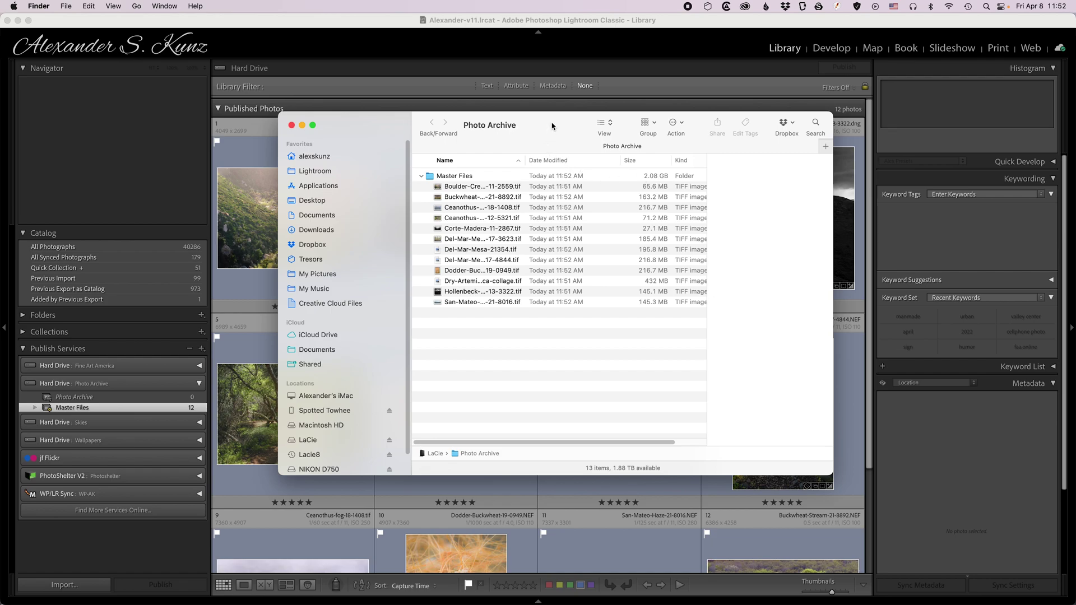
drag(552, 126, 549, 140)
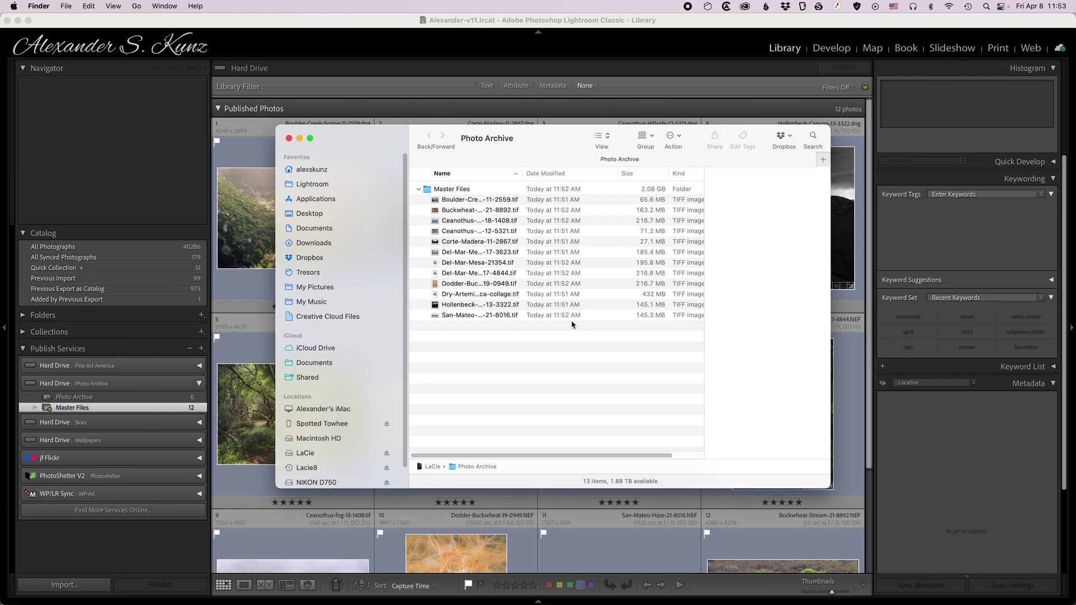
click(288, 138)
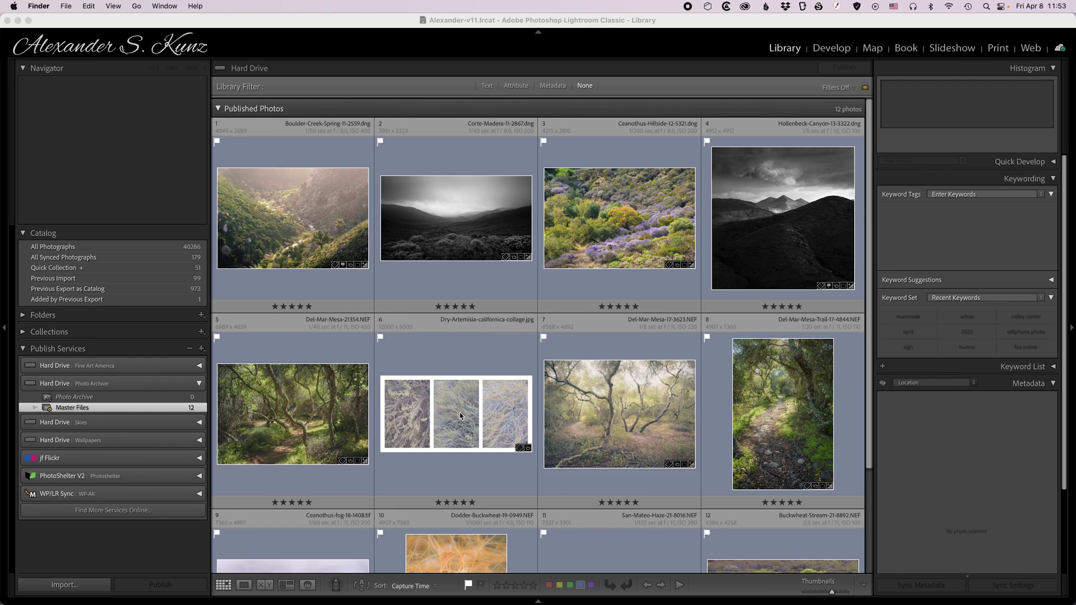
Raise Shadows to +70 on Hollenbeck-Canyon-13-3322 in Develop, then return to the Library grid.
click(815, 227)
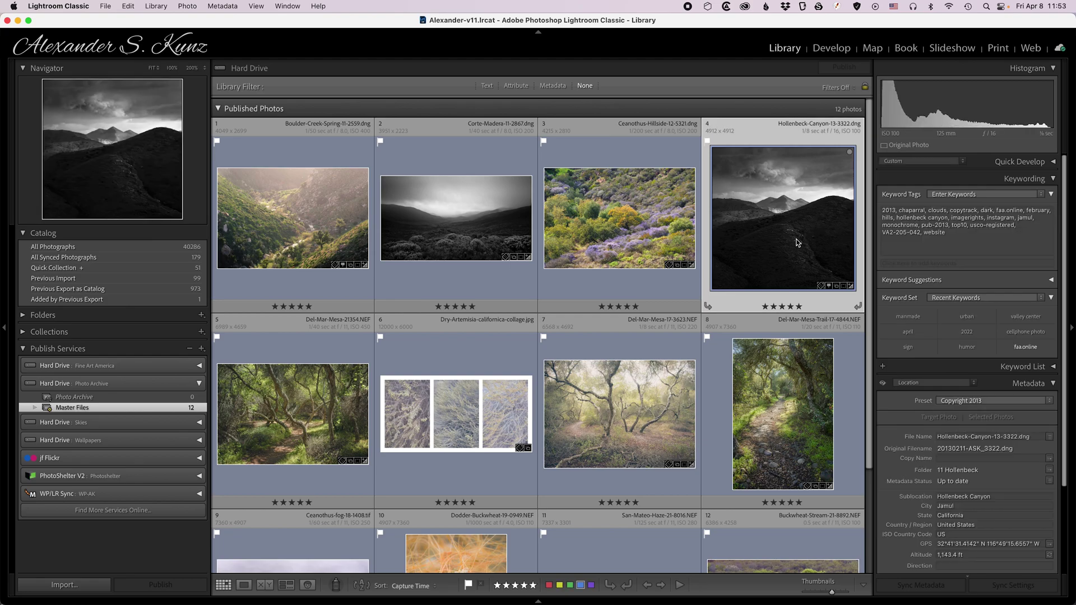
double_click(794, 239)
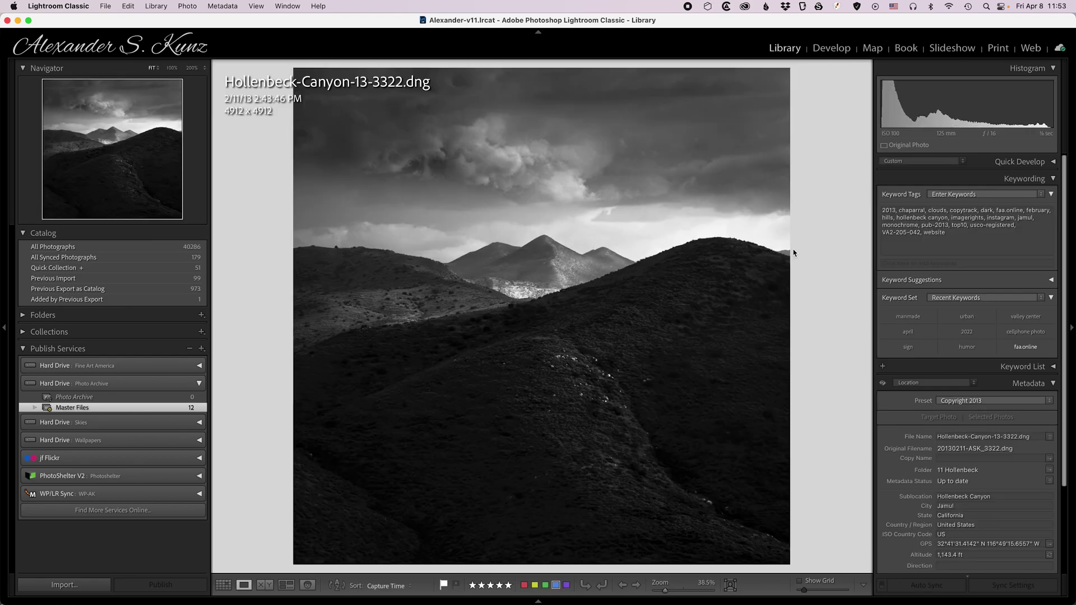
key(d)
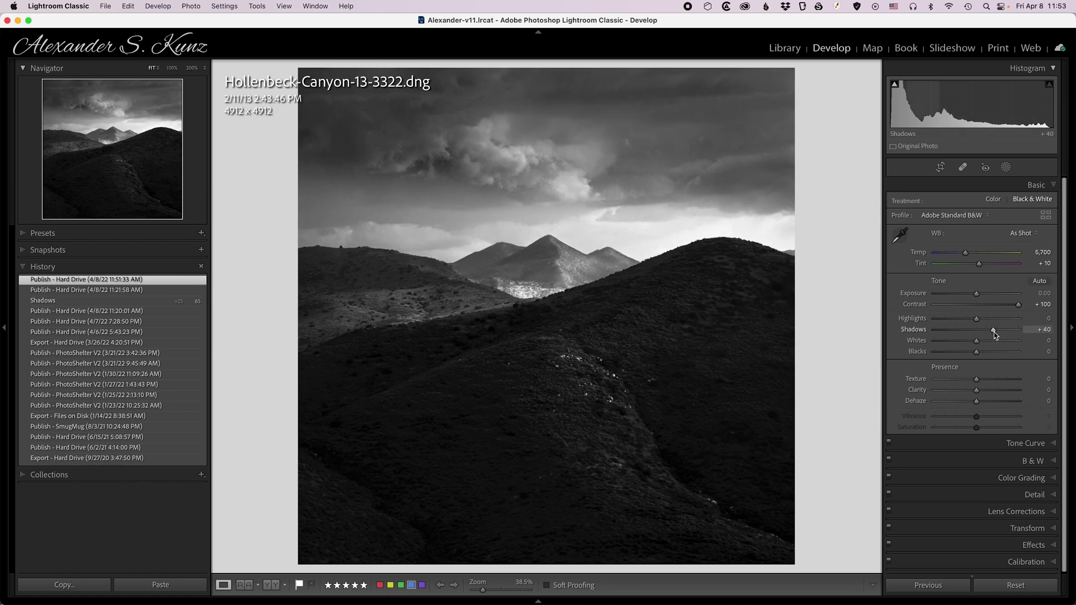
drag(994, 334, 1006, 332)
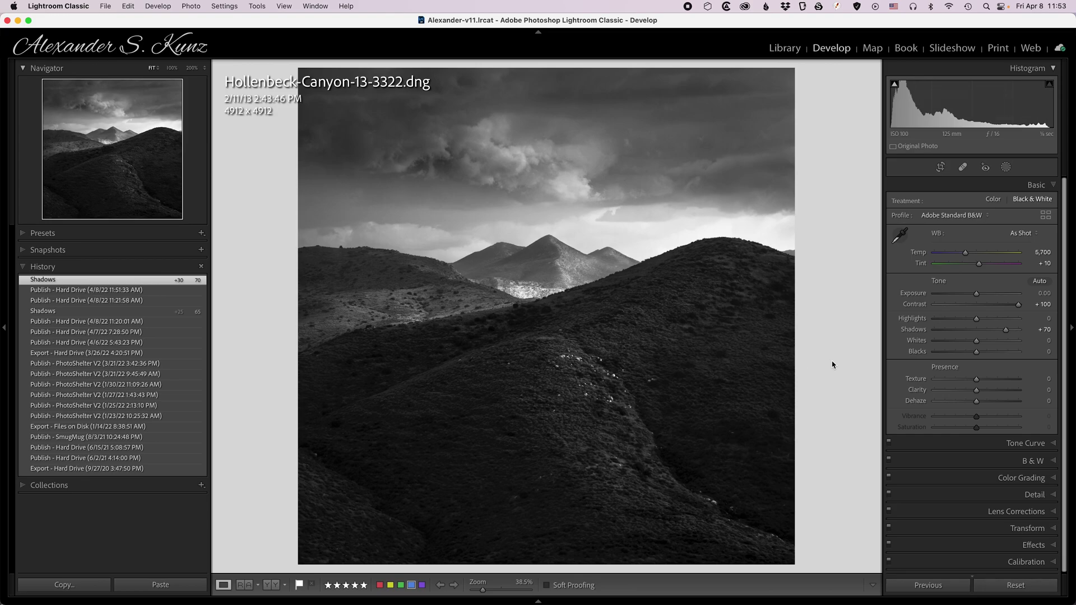
key(g)
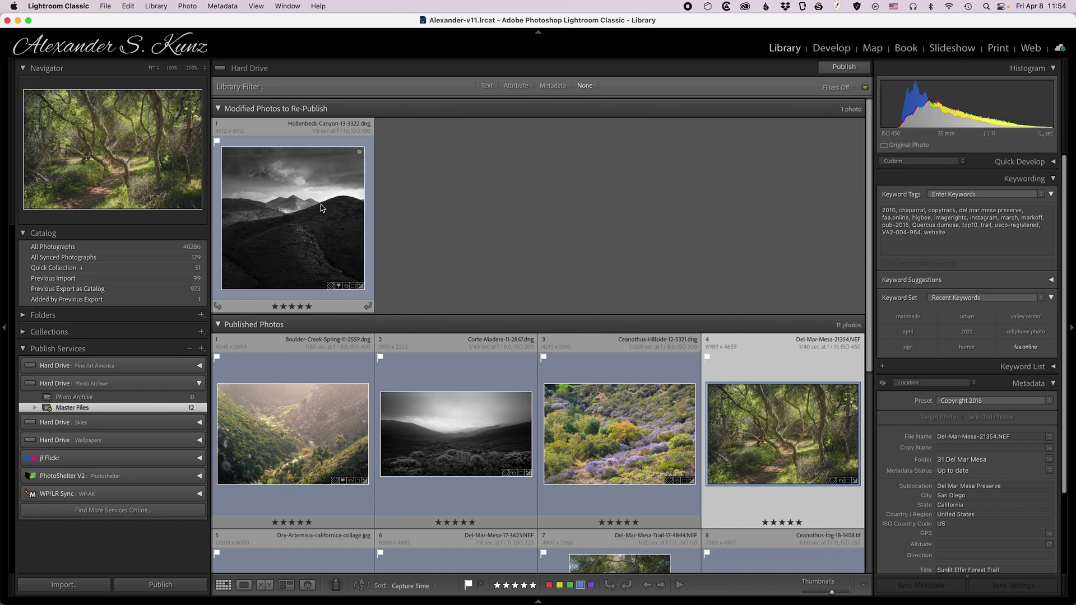
Reveal the Master Files published folder in Finder and narrow that window beside Lightroom.
click(320, 204)
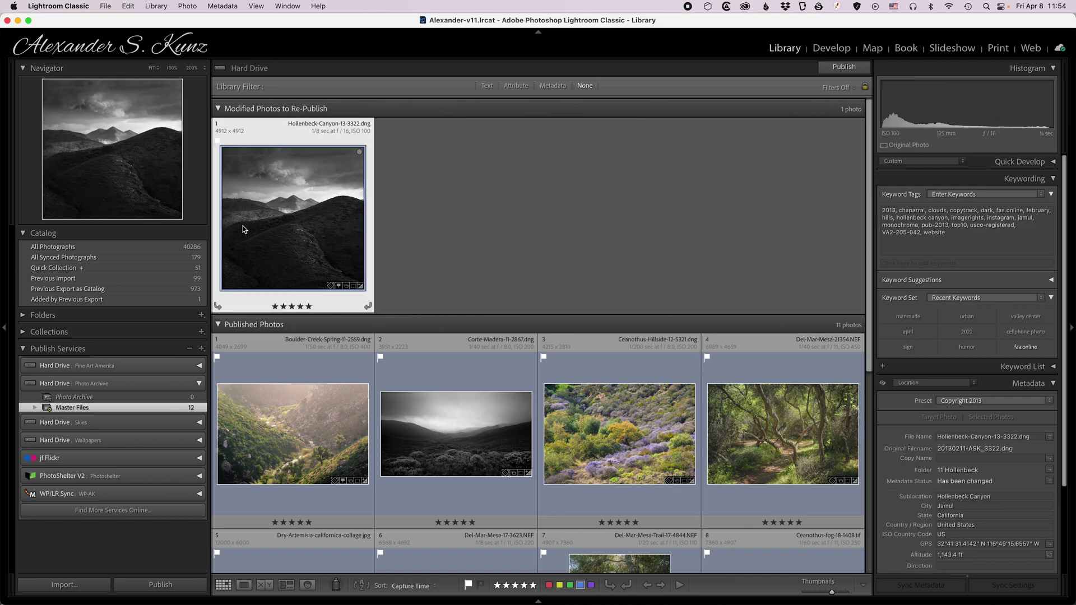
right_click(92, 409)
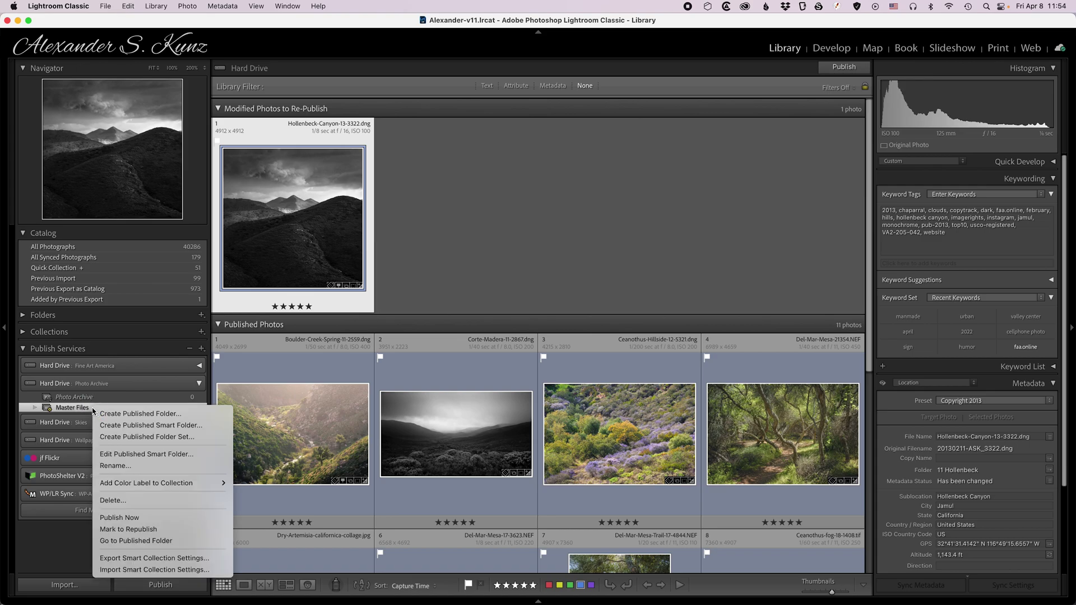
click(166, 541)
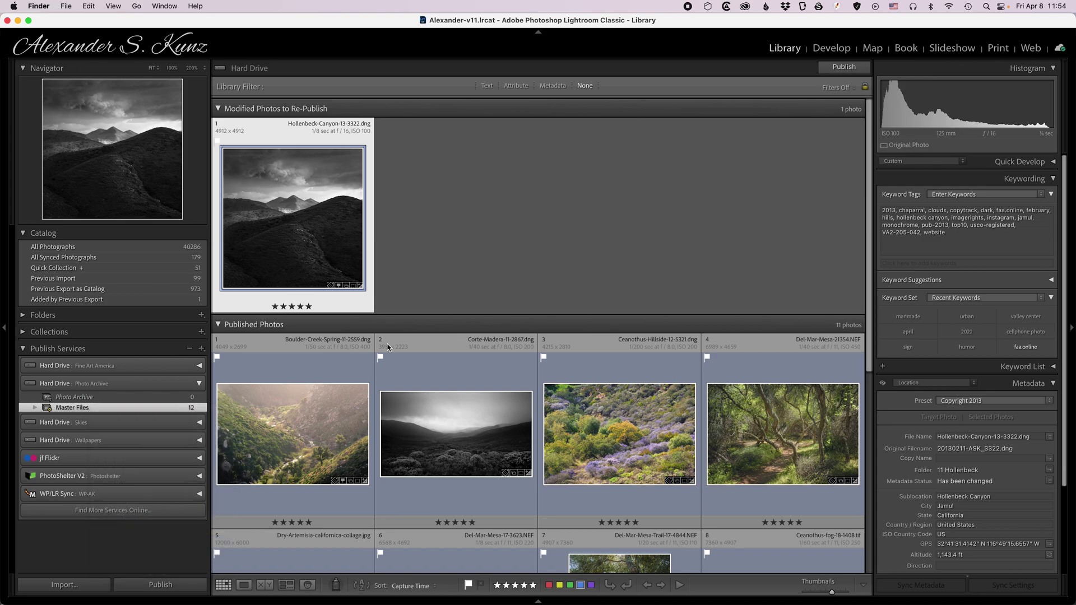
drag(277, 270, 397, 270)
drag(448, 144, 639, 192)
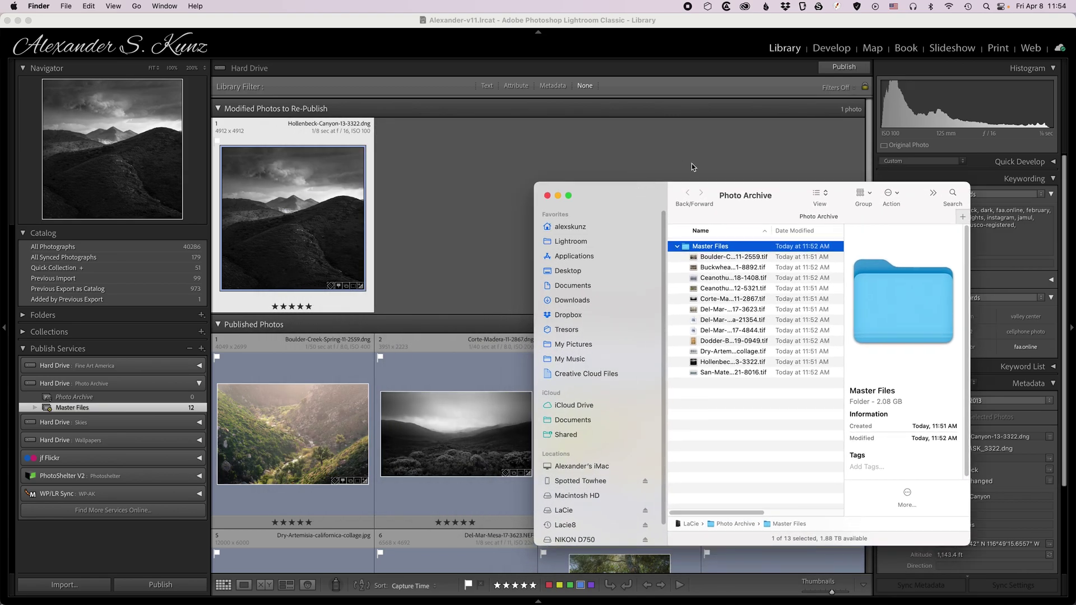
Republish the edited Hollenbeck photo and reopen the Master Files folder on disk.
click(845, 68)
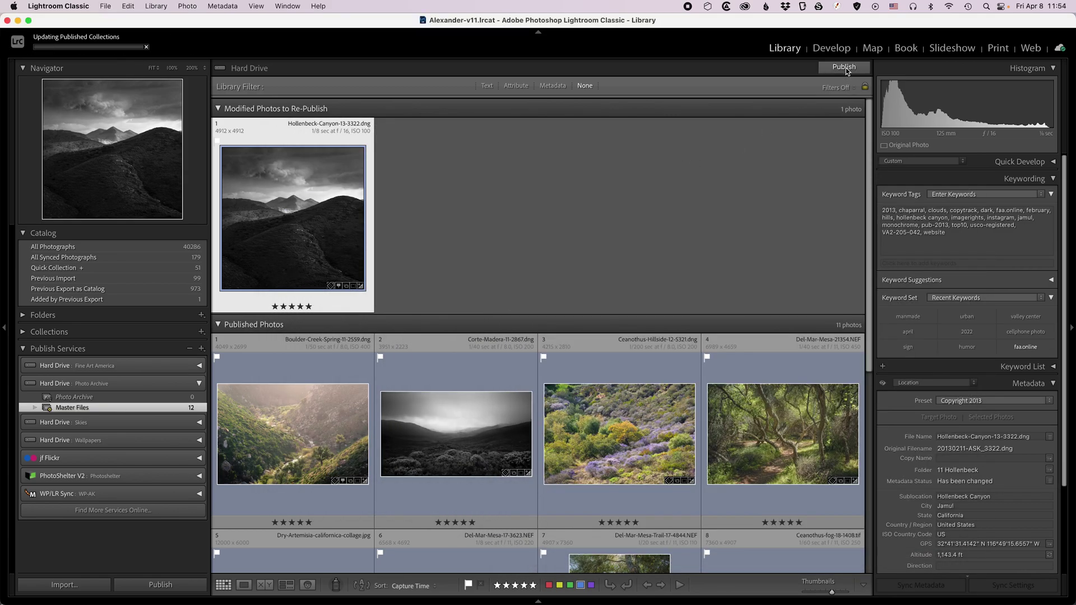
right_click(89, 408)
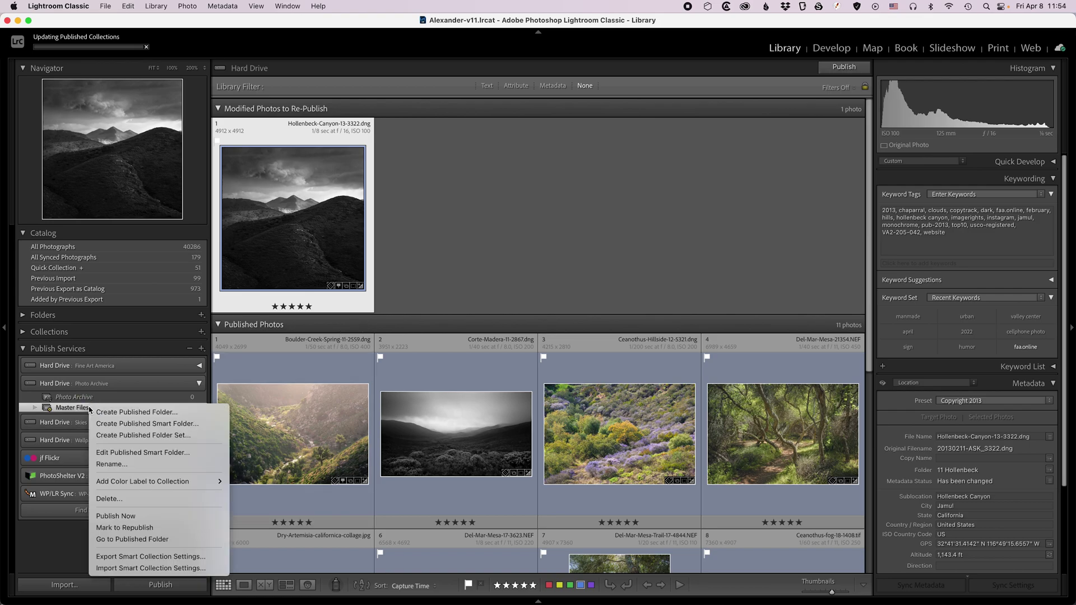
click(131, 539)
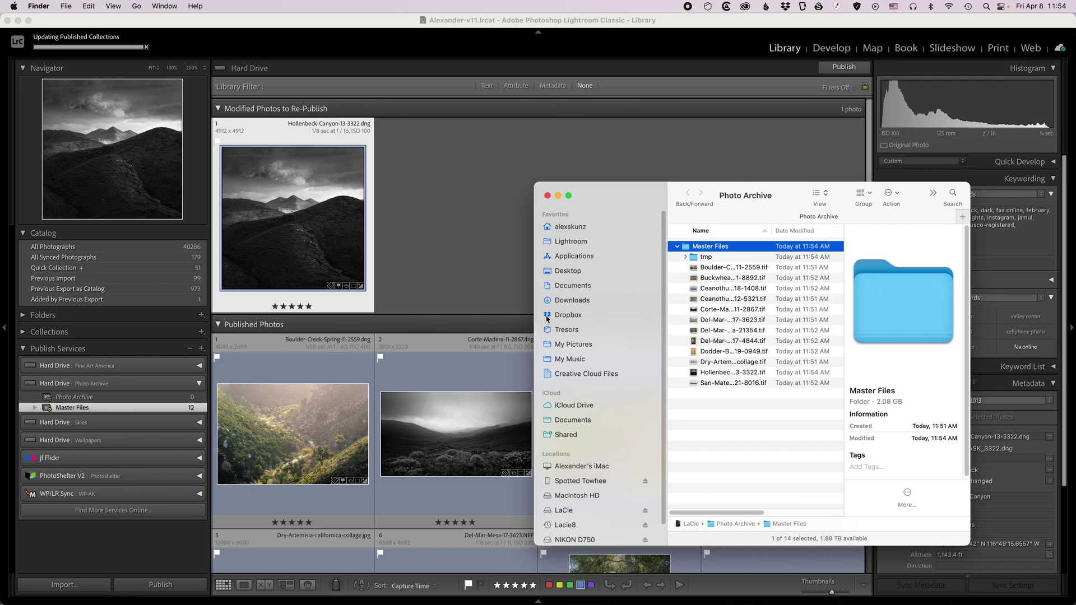
Sort by Date Modified and preview the updated Hollenbeck-Canyon-13-3322.tif, then close Finder.
drag(534, 313, 488, 312)
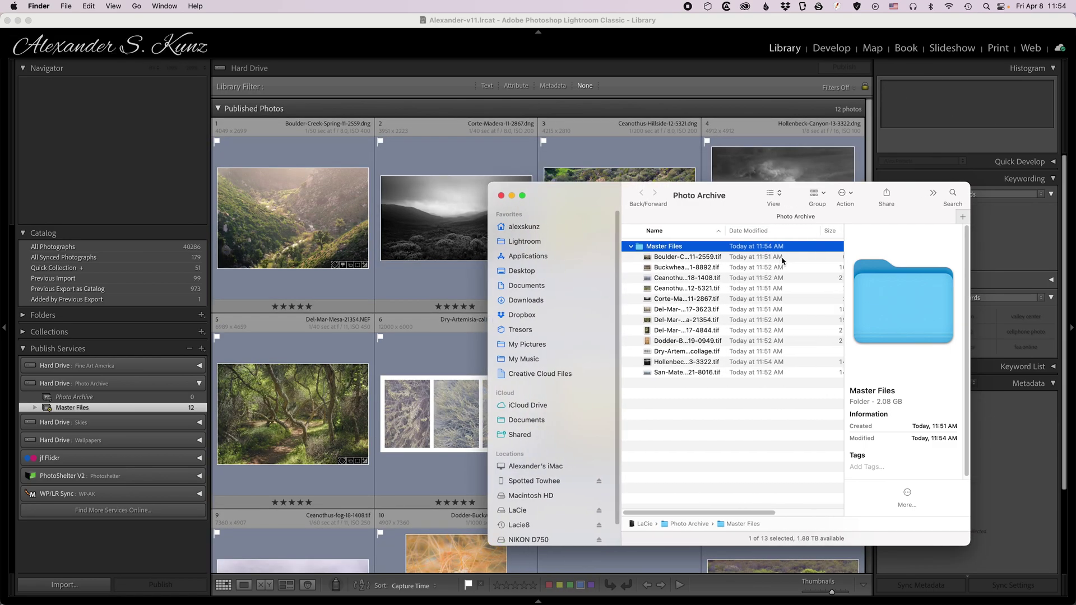
click(776, 234)
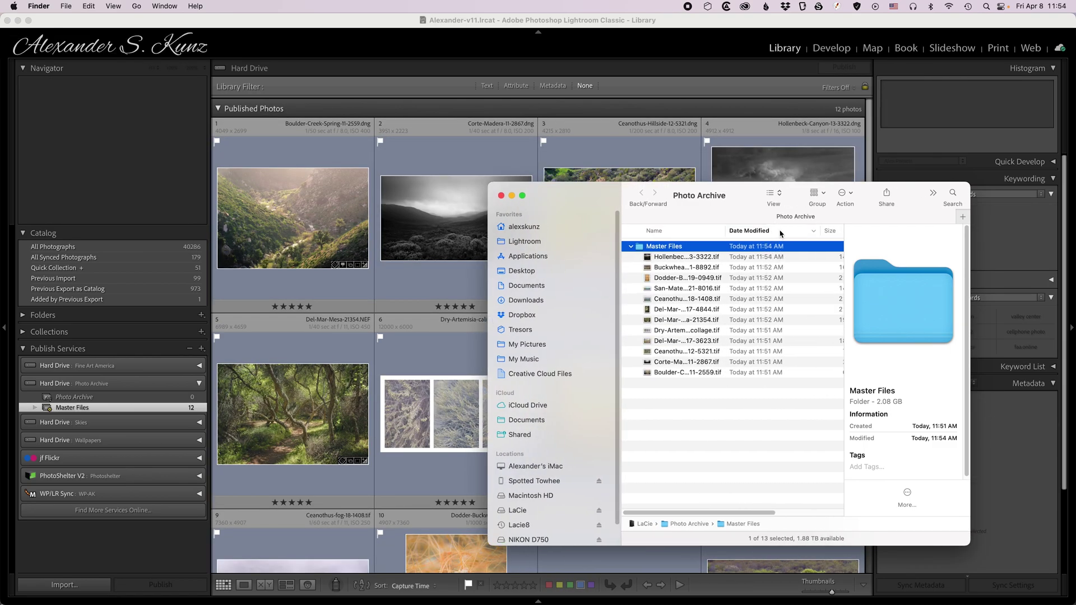
click(694, 259)
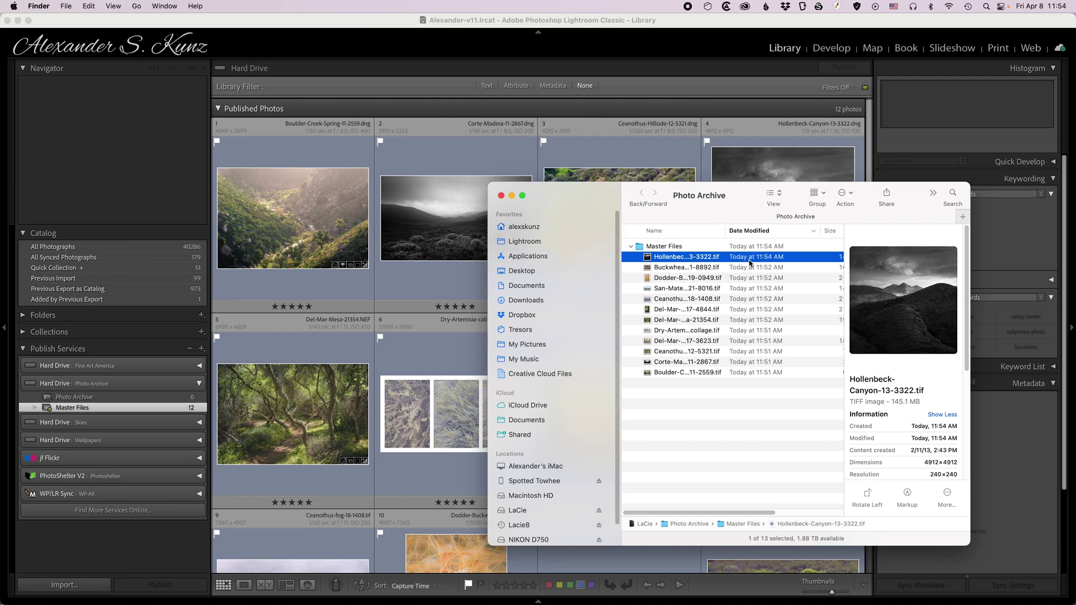
key(space)
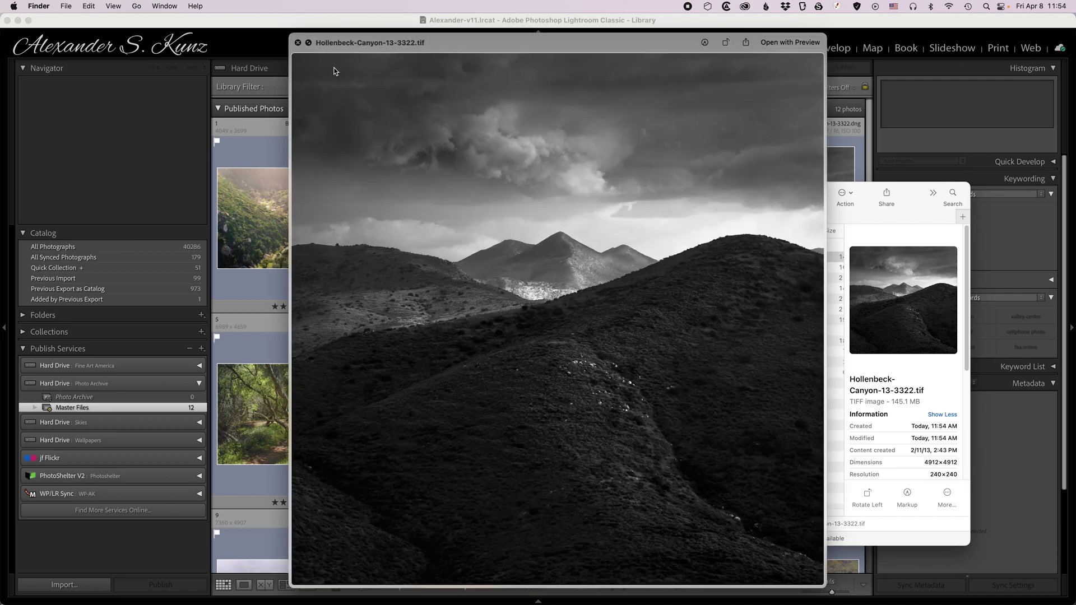
click(297, 43)
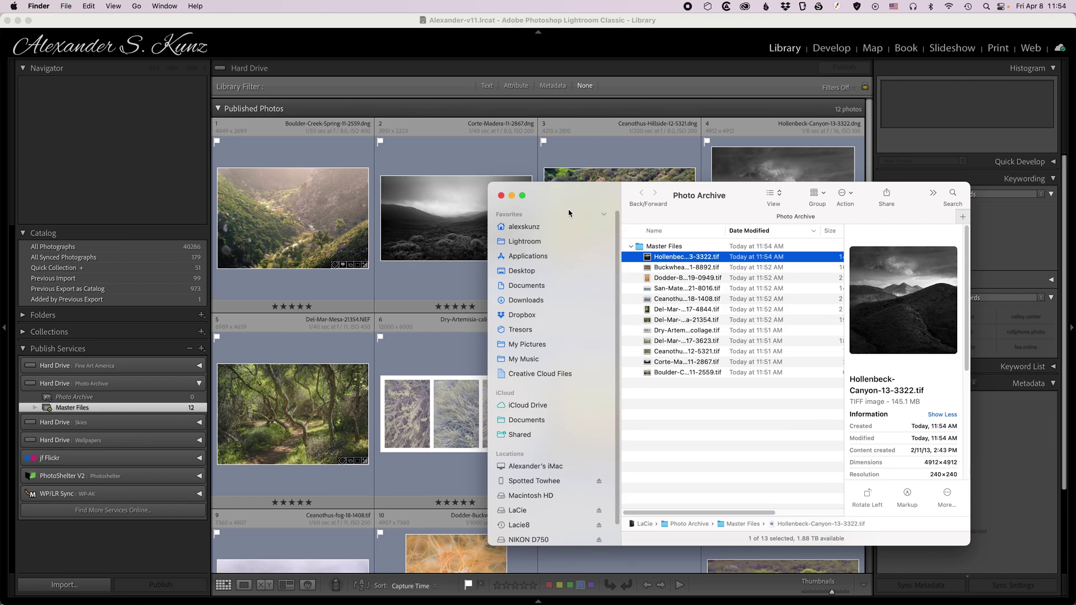
click(501, 195)
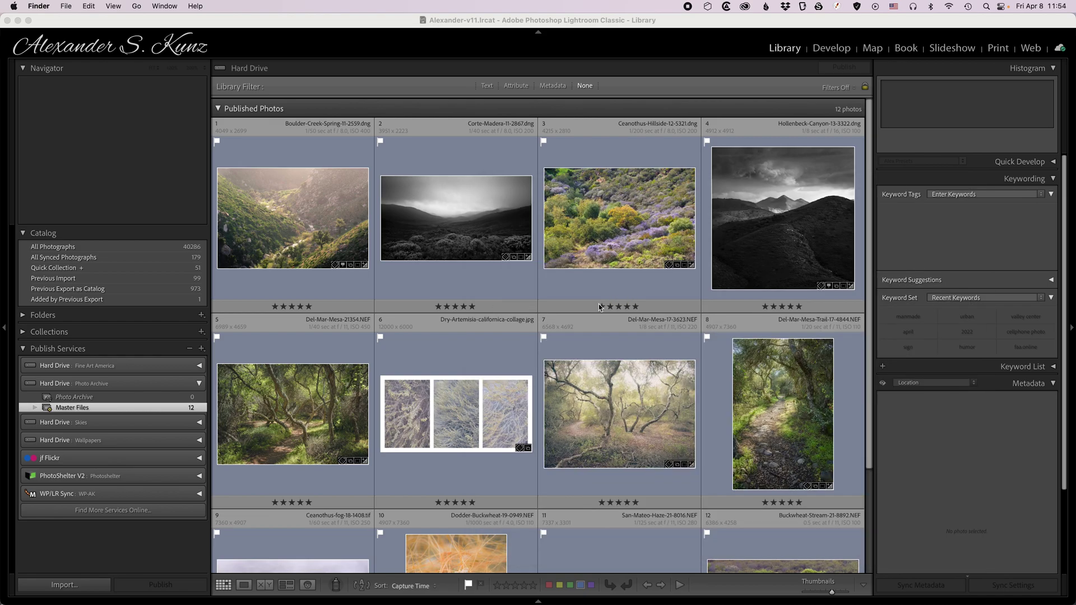